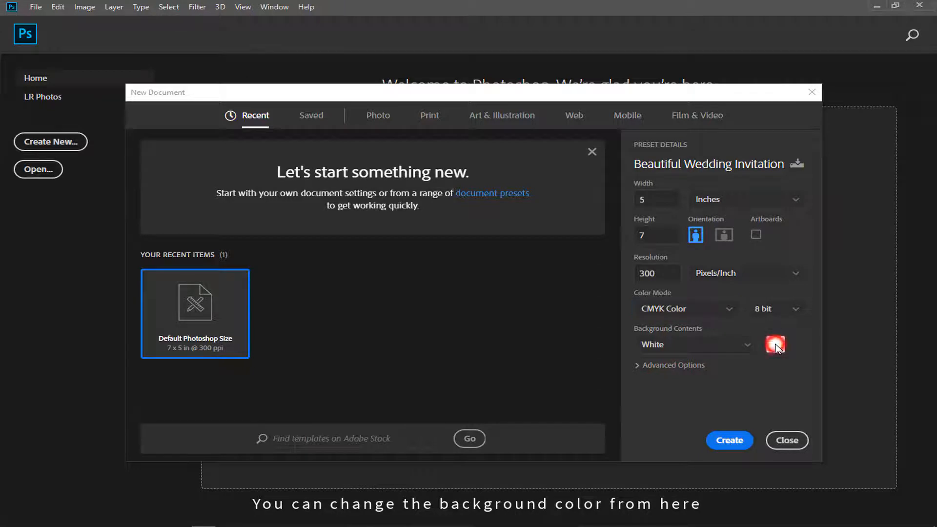
Set the new document's background colour to bf8e33 and create the document.
text(bf8e33)
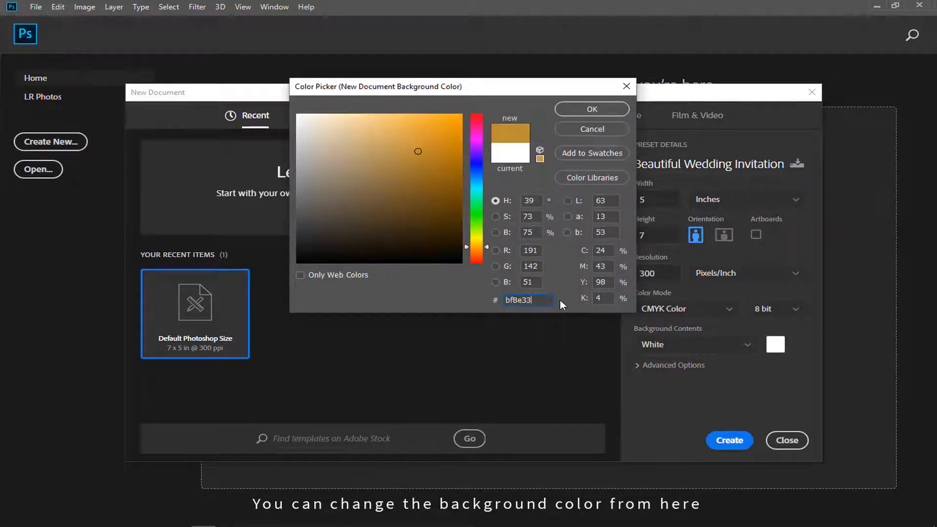
click(599, 111)
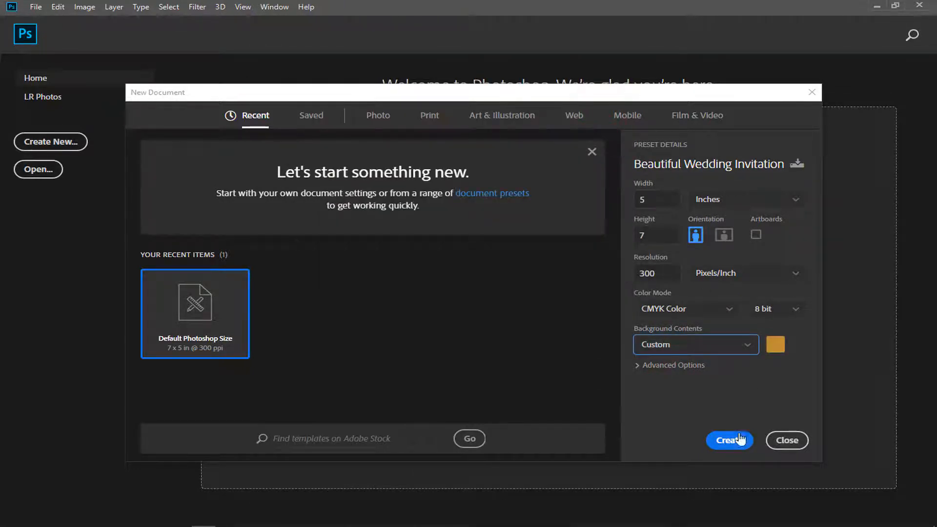
click(739, 439)
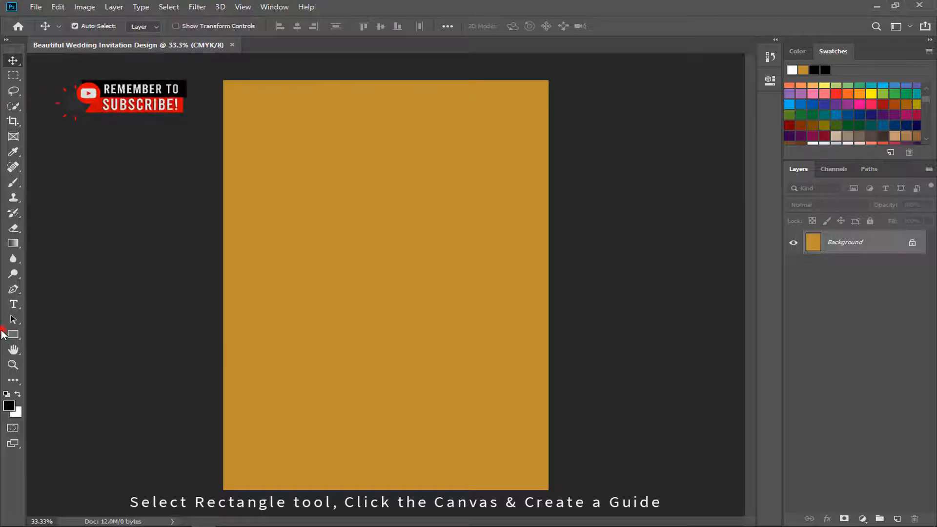
Create a 100 × 100 px black square on the canvas with the Rectangle tool.
click(13, 334)
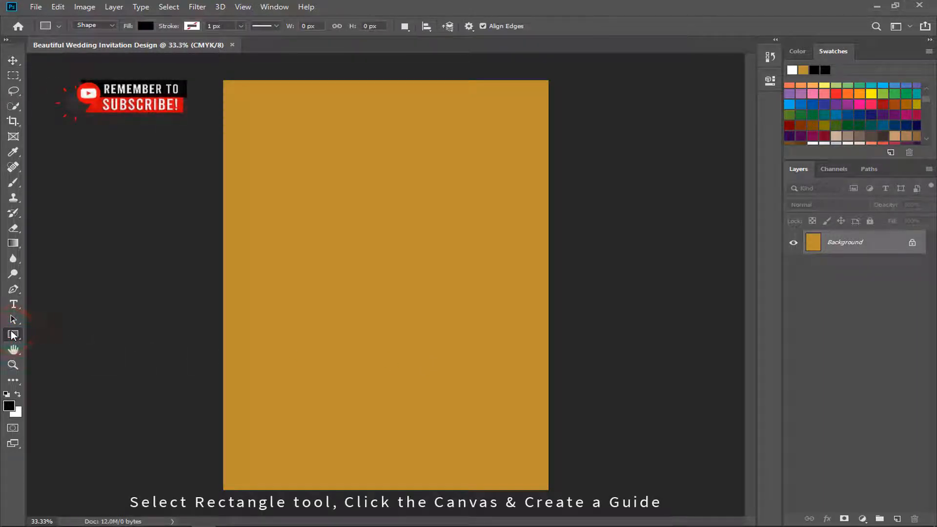
click(381, 228)
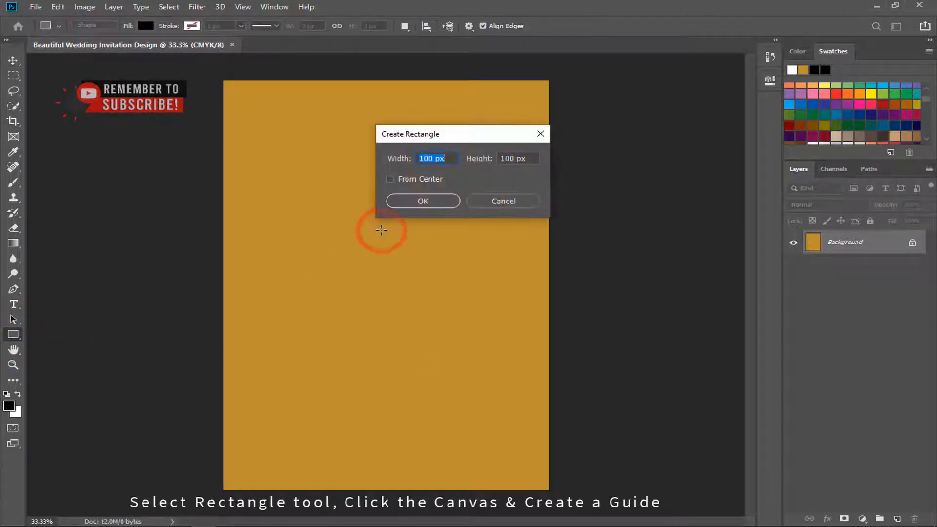
click(420, 202)
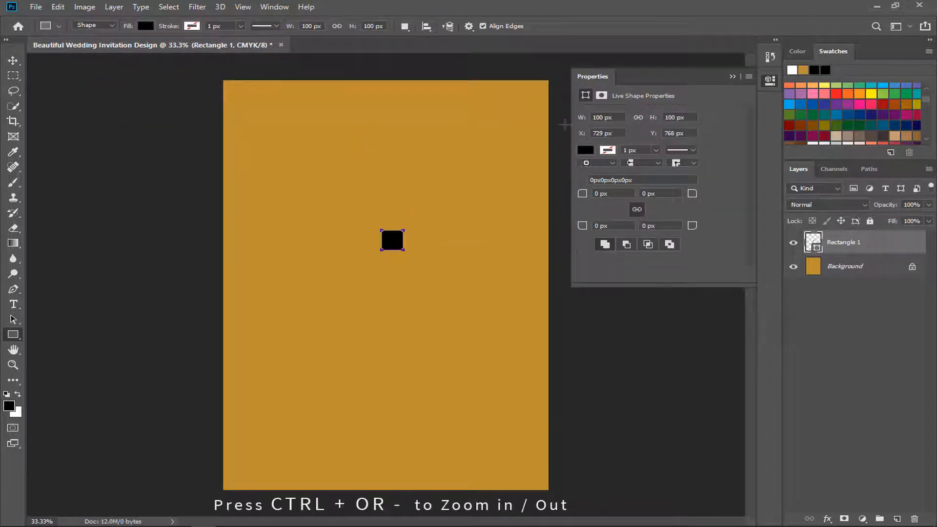
click(733, 78)
key(ctrl+plus)
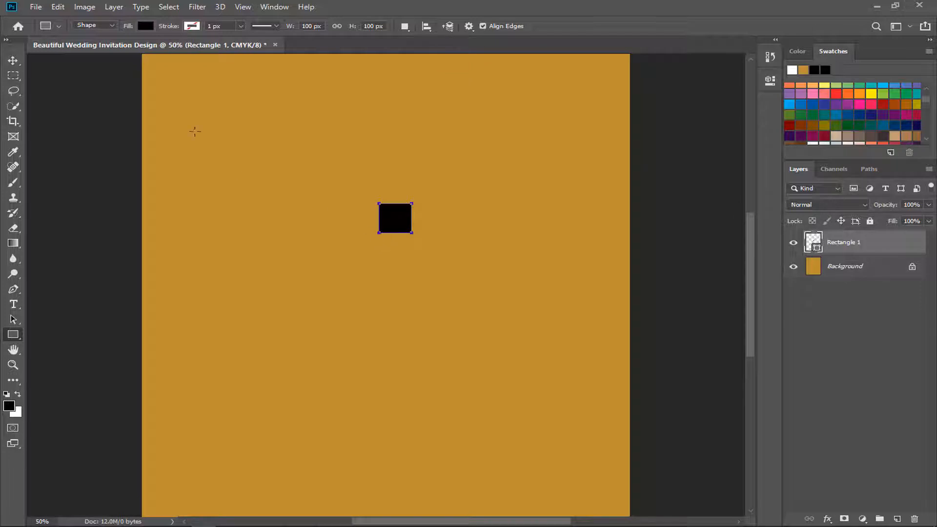
Show the rulers and place vertical guides one square-width inside the canvas's left and right edges, using the square as a spacer.
click(13, 59)
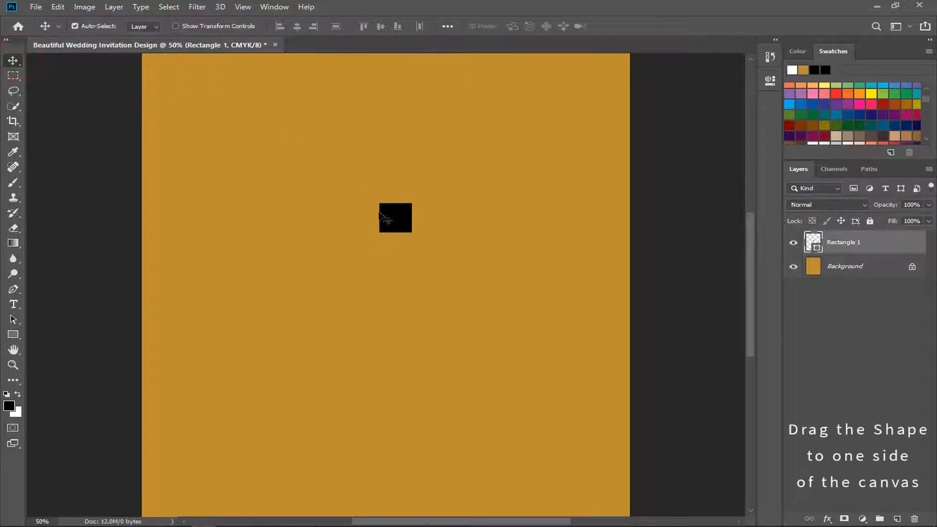
drag(388, 217, 150, 219)
key(ctrl+r)
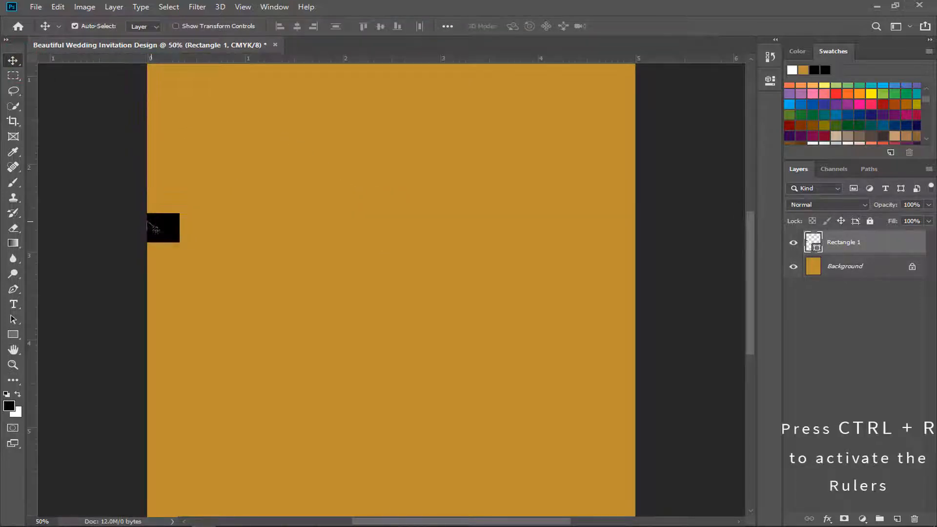
drag(30, 251, 632, 260)
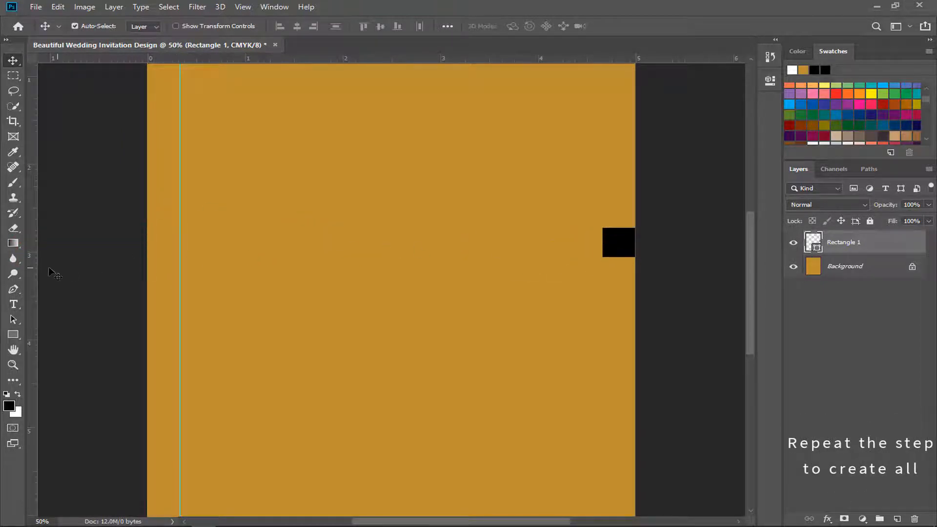
drag(28, 271, 601, 288)
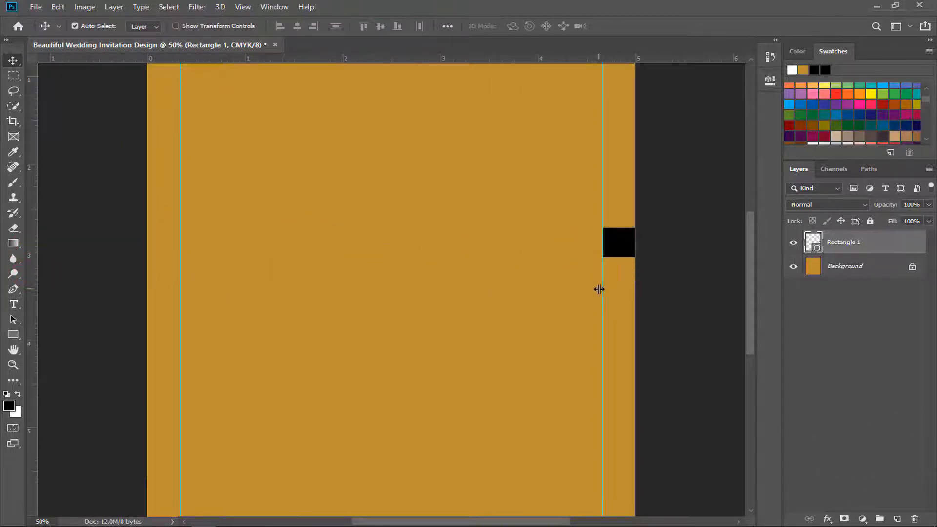
Place horizontal guides one square-height inside the canvas's top and bottom edges using the square as a spacer, and delete the square.
key(ctrl+0)
drag(555, 248, 397, 507)
drag(411, 61, 385, 492)
drag(392, 443, 407, 87)
key(Delete)
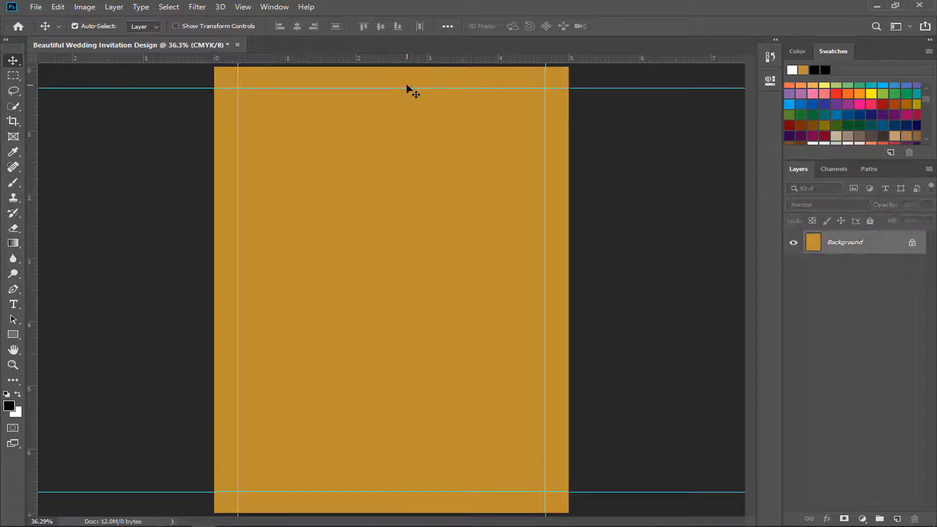
Draw a 1300 × 1900 px rectangle along the guides with no fill and a 15 px white stroke.
click(13, 334)
click(146, 26)
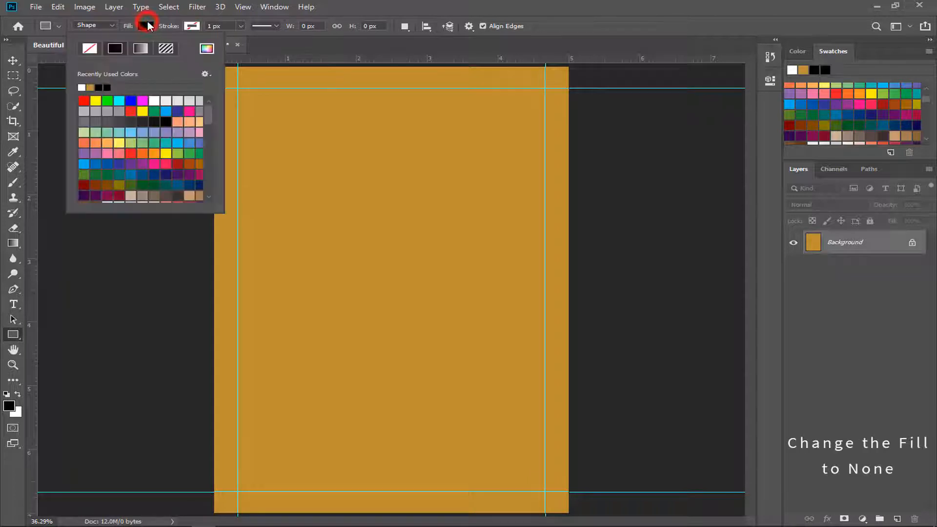
click(85, 49)
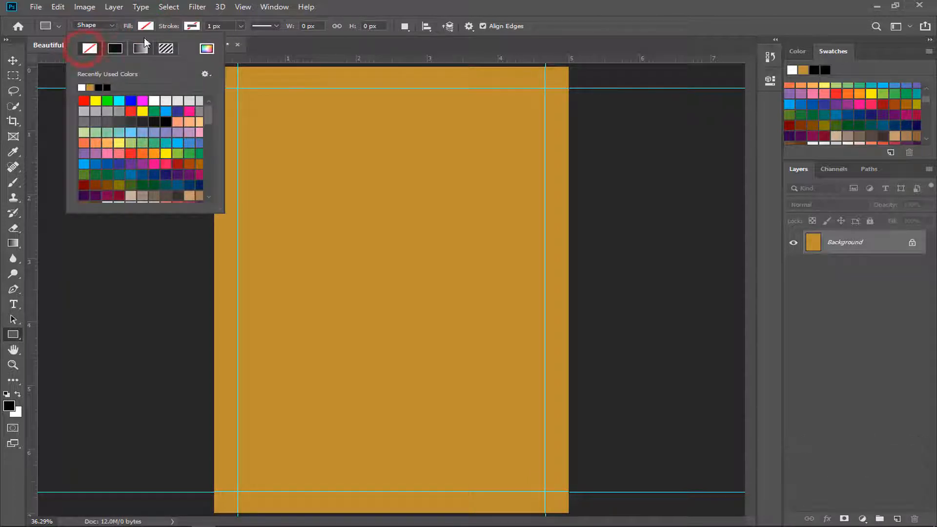
click(190, 26)
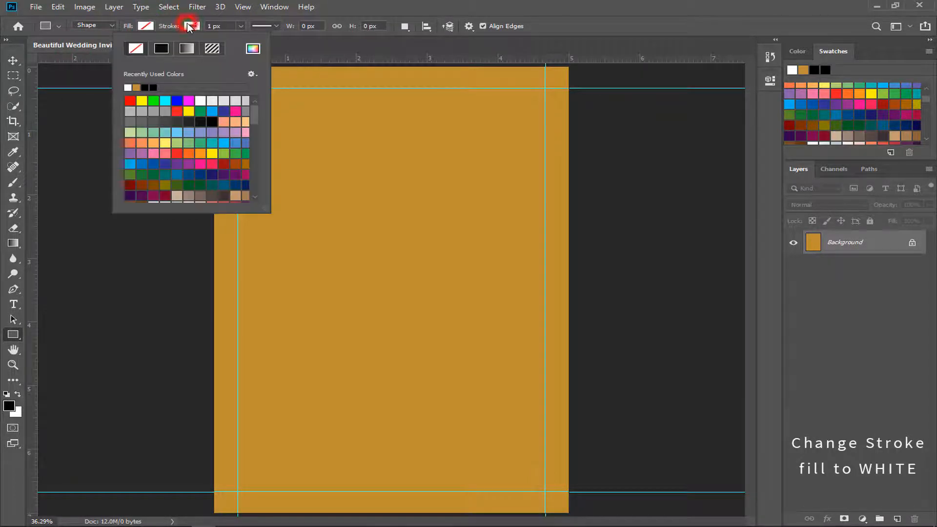
click(253, 49)
drag(310, 135, 297, 115)
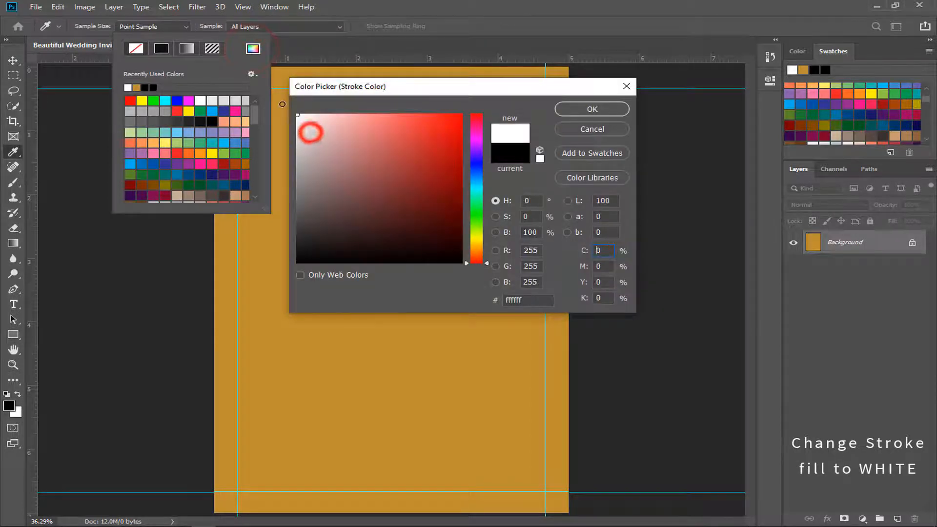
click(572, 109)
click(204, 28)
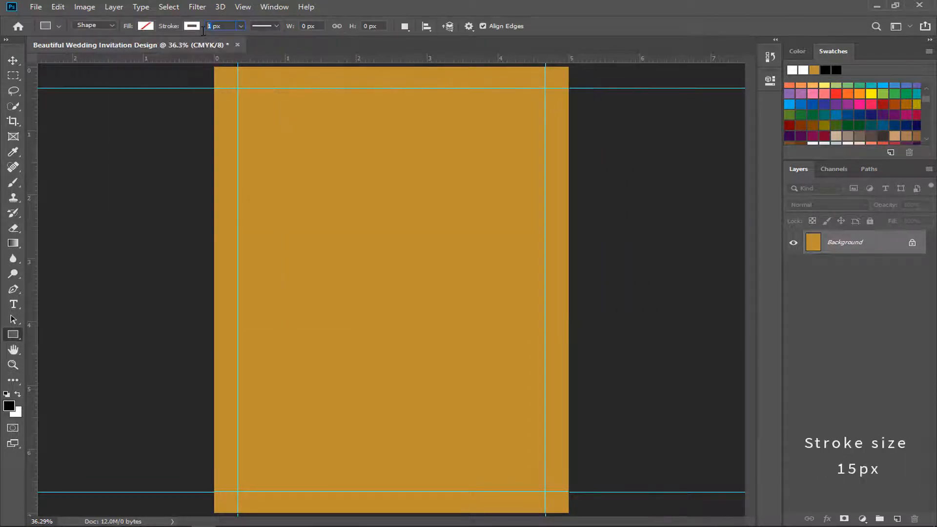
drag(238, 88, 545, 492)
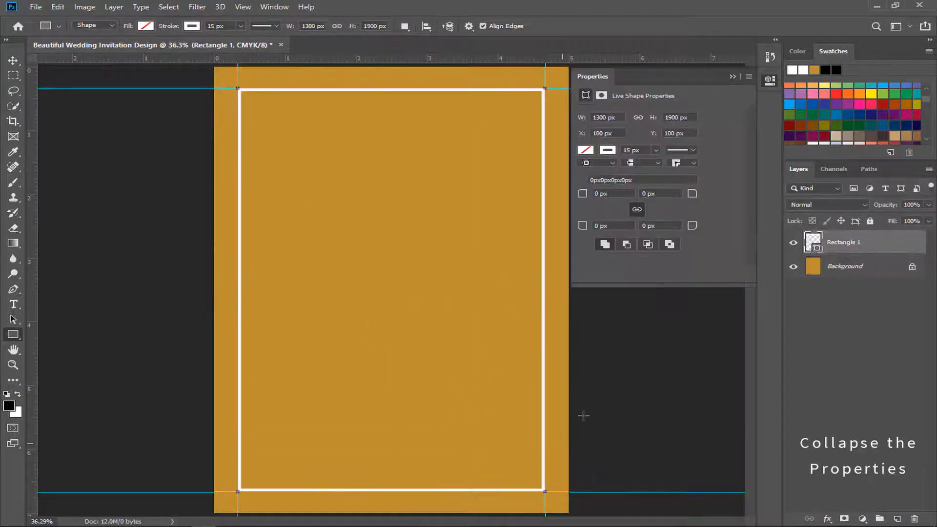
click(731, 76)
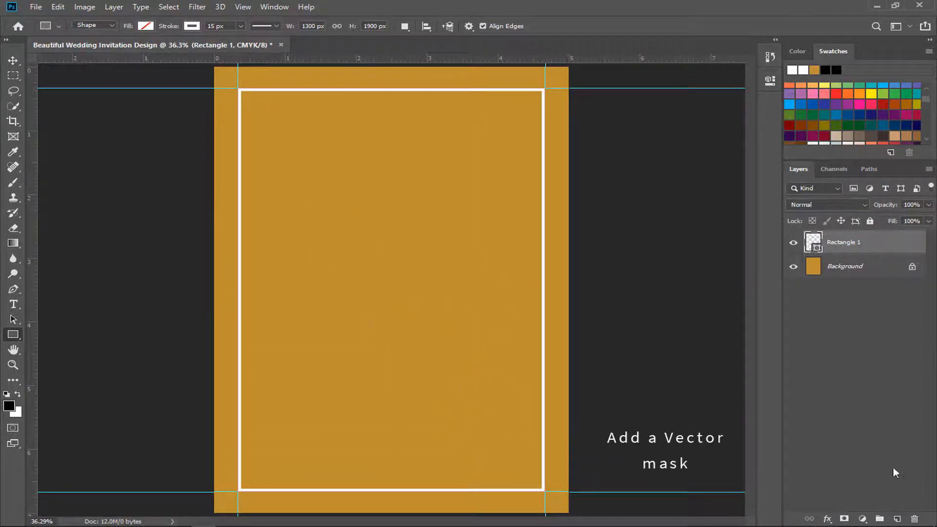
Add a new layer and set the shape options to a solid 101010 fill with no stroke.
click(898, 519)
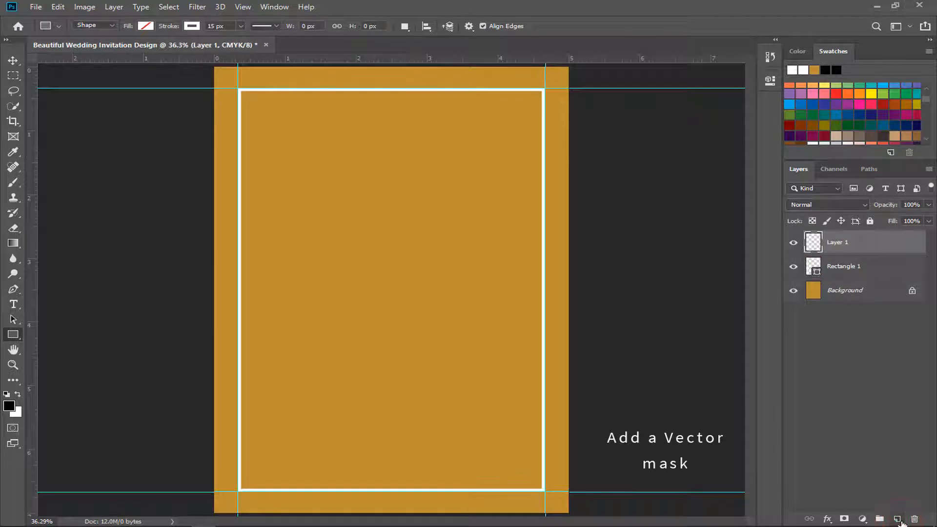
click(145, 26)
click(113, 50)
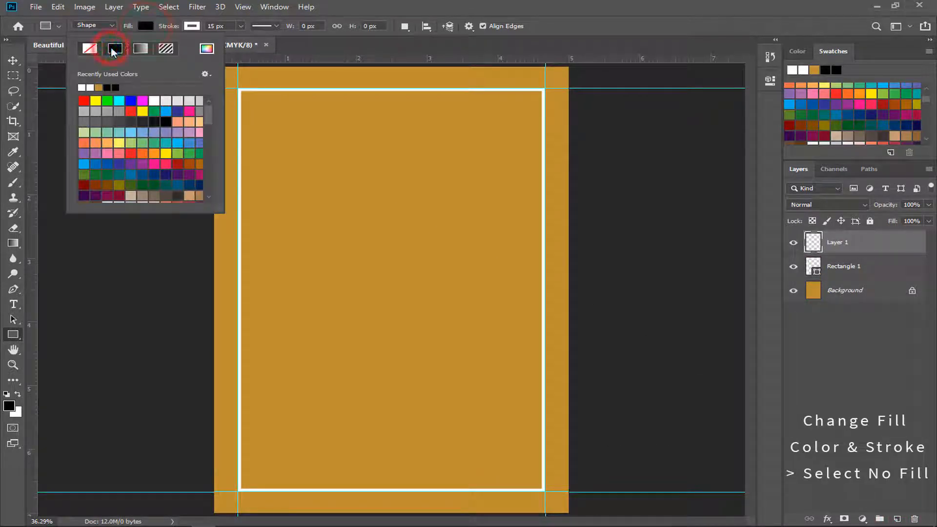
click(190, 27)
click(190, 28)
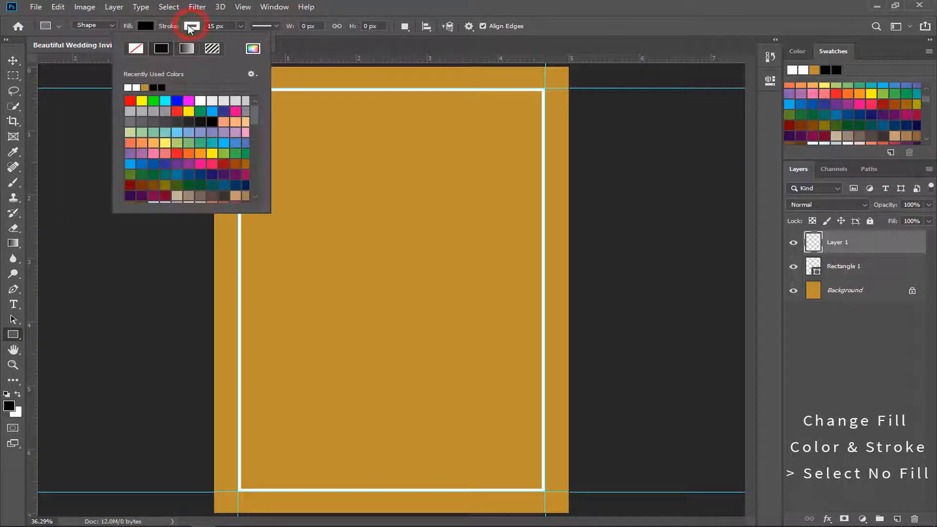
click(135, 49)
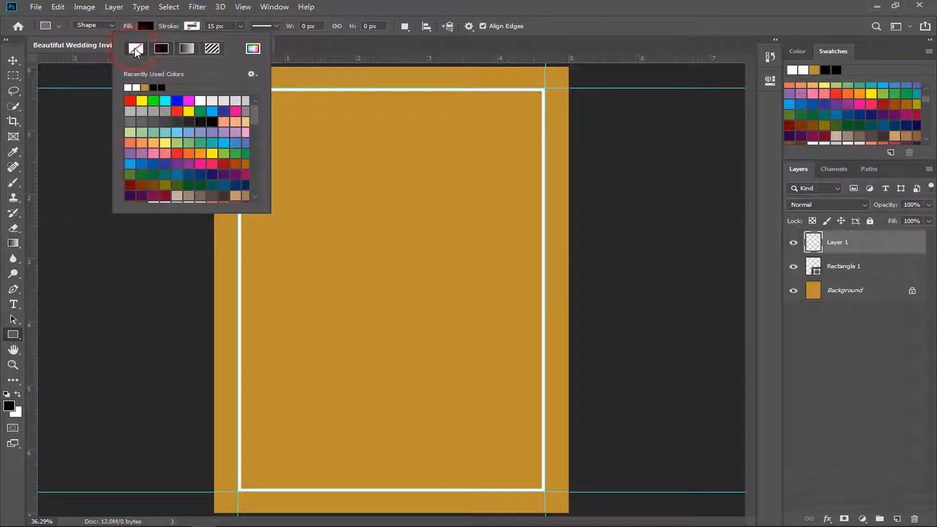
click(145, 27)
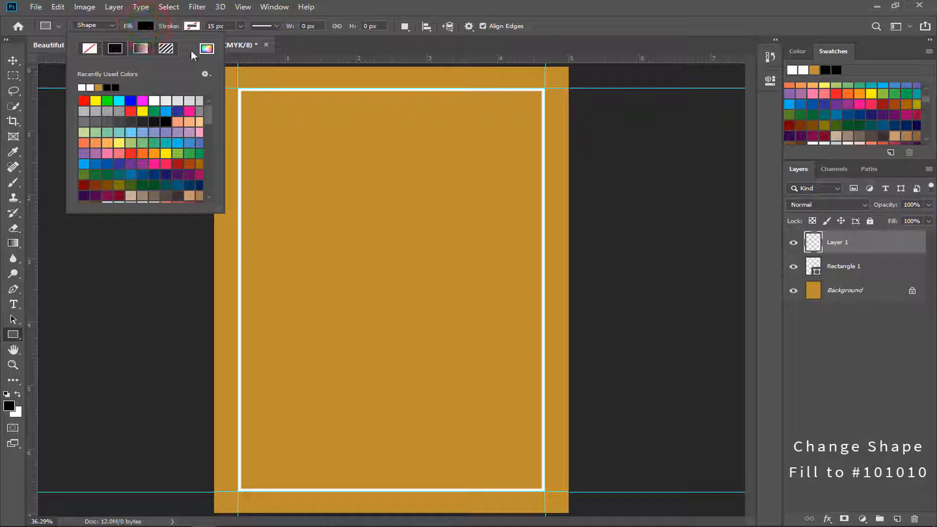
click(205, 50)
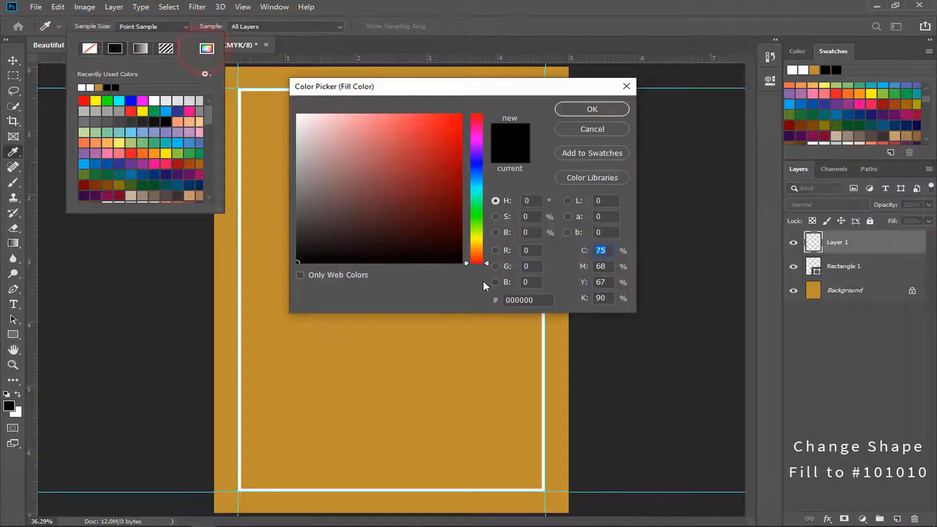
text(101010)
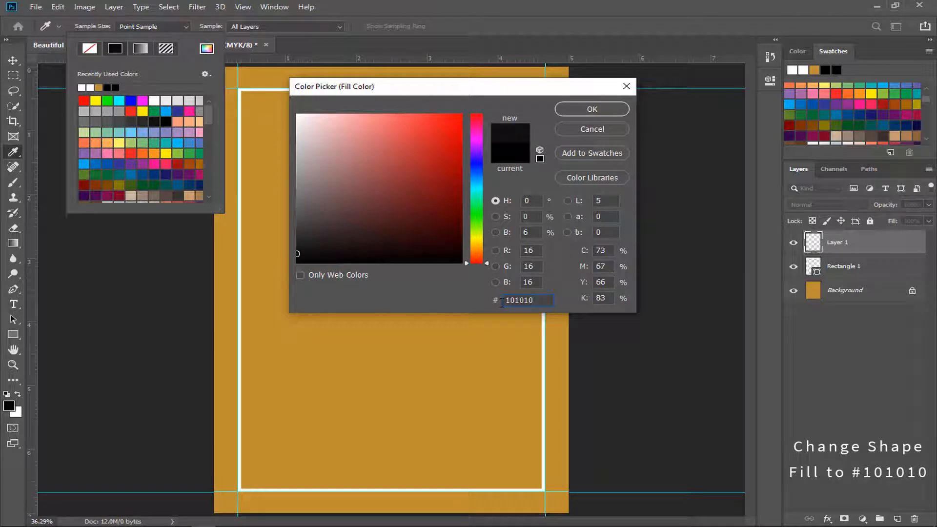
key(Return)
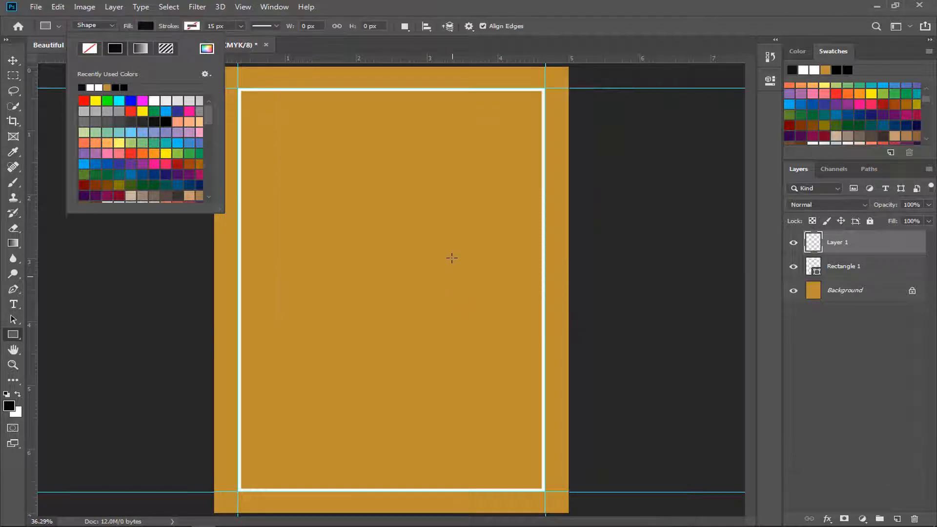
click(490, 12)
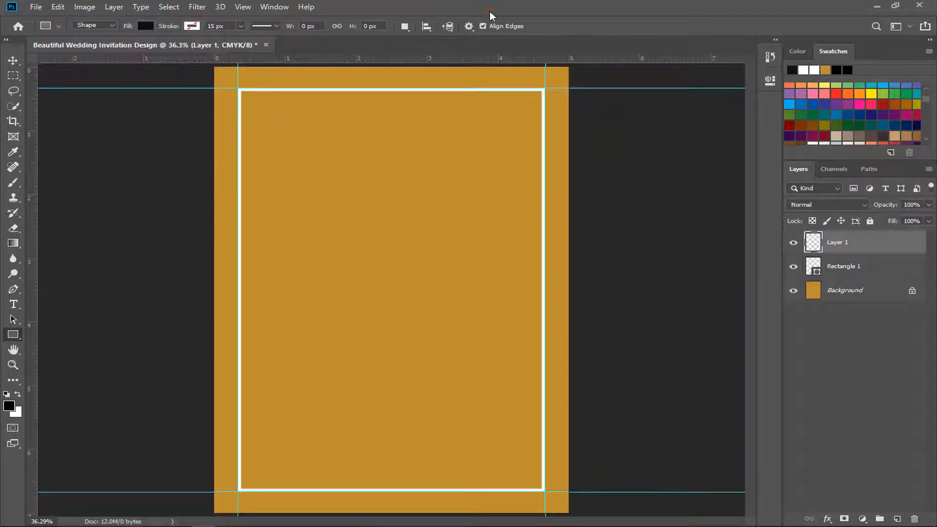
Draw a dark circle about 1904 px in diameter over the canvas with the Ellipse tool.
right_click(12, 336)
click(66, 356)
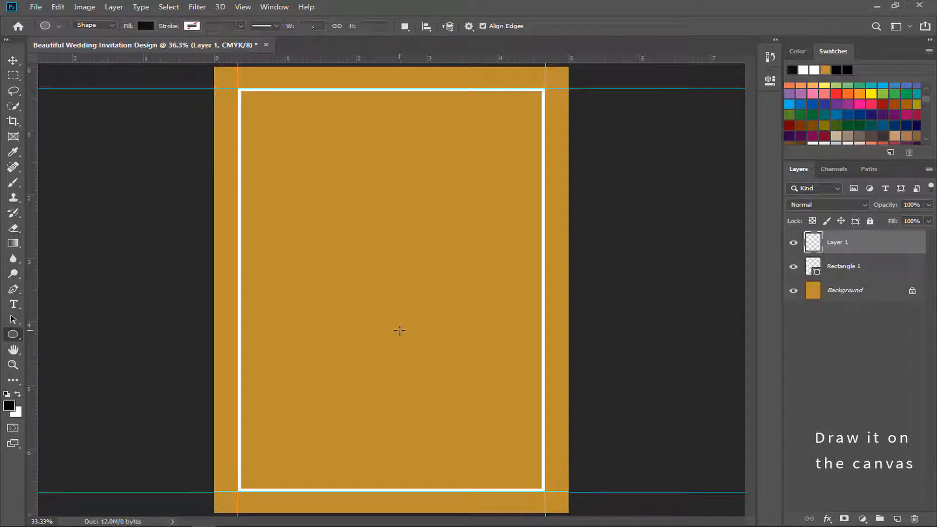
key(ctrl+minus)
key(ctrl+minus)
drag(341, 303, 511, 458)
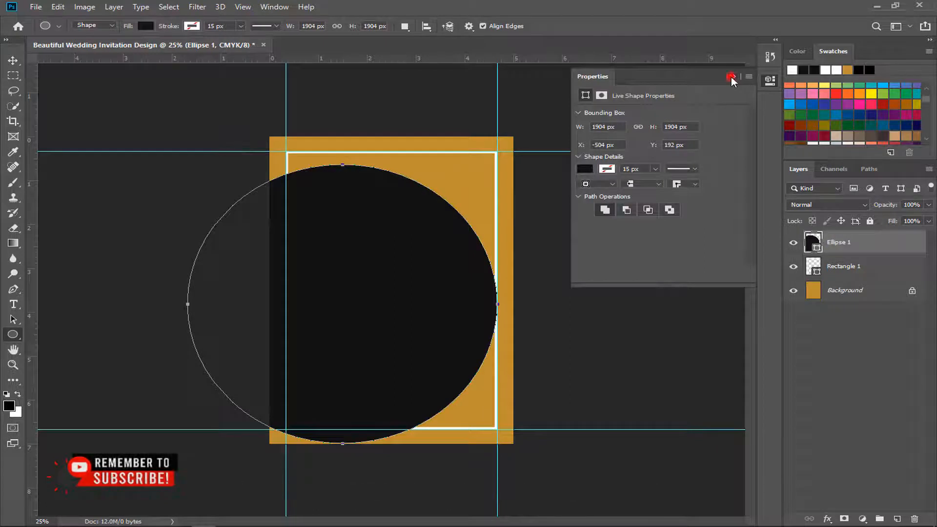
click(733, 77)
Move the circle down over the lower half of the canvas and widen it from its centre to about 110%.
click(12, 59)
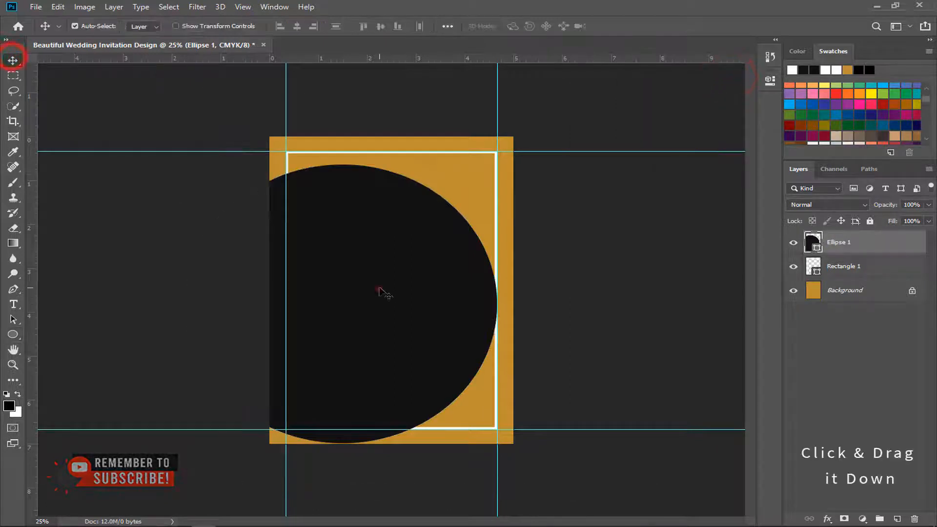
drag(381, 290, 457, 417)
key(ctrl+t)
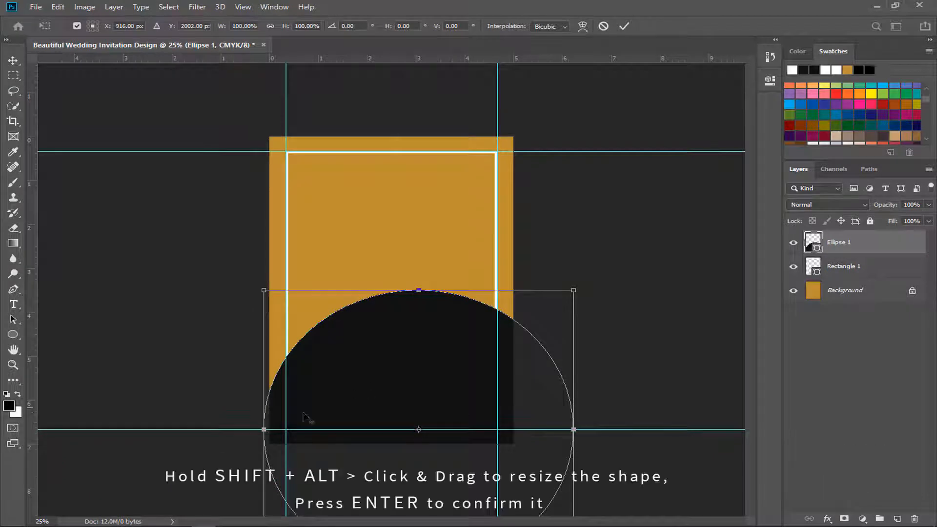
drag(263, 430, 241, 440)
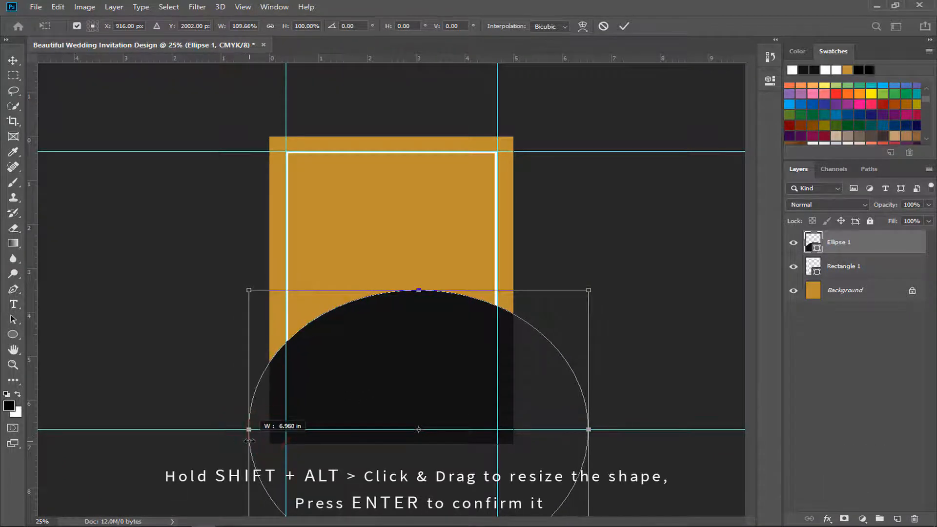
key(Return)
key(ctrl+0)
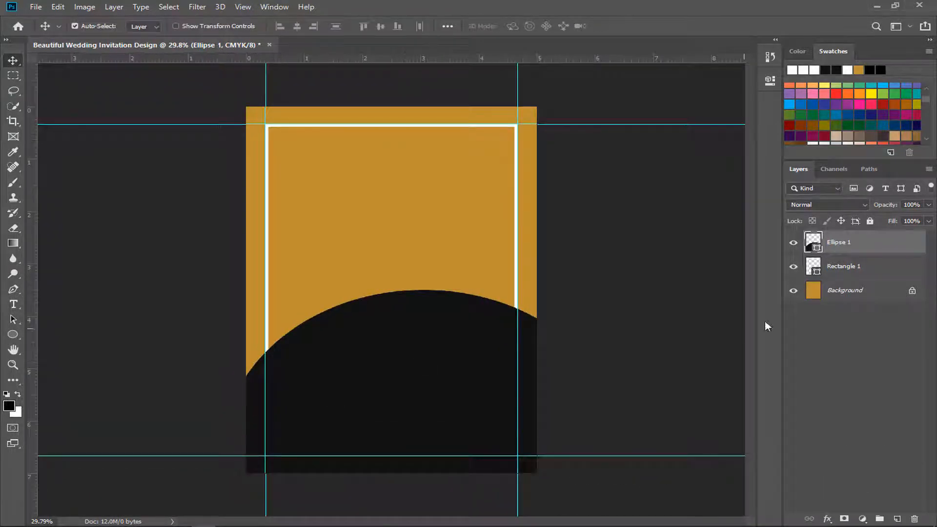
Above the Background layer, start a white Pen shape with a curved upper edge about 1600 px wide arching just over the dark circle.
click(845, 290)
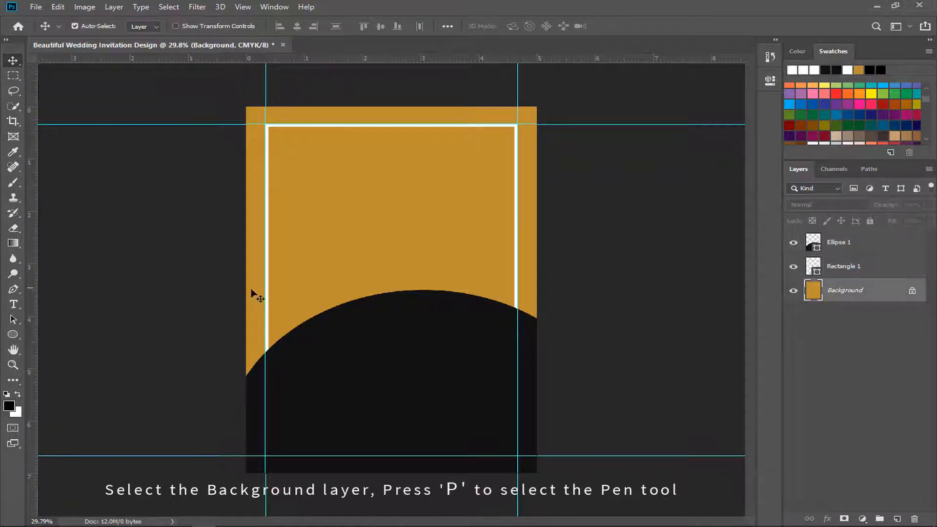
key(p)
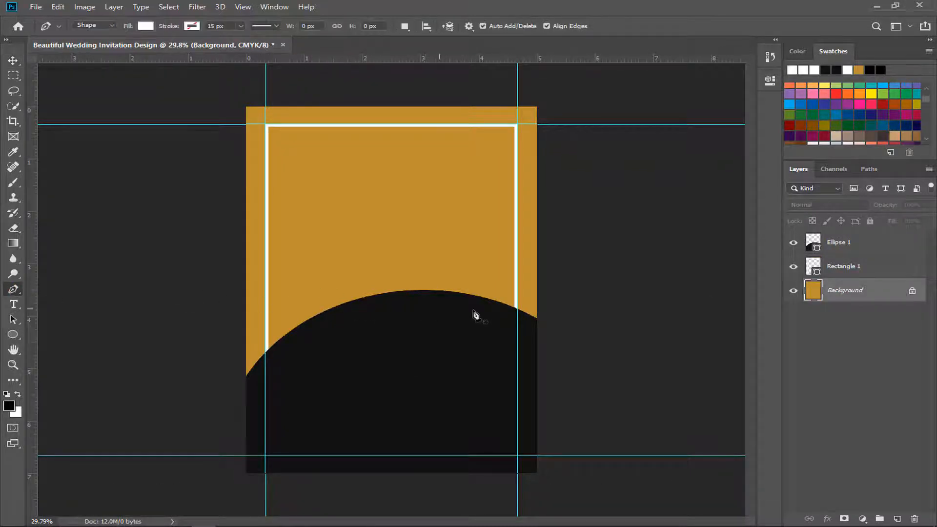
key(ctrl+0)
click(587, 310)
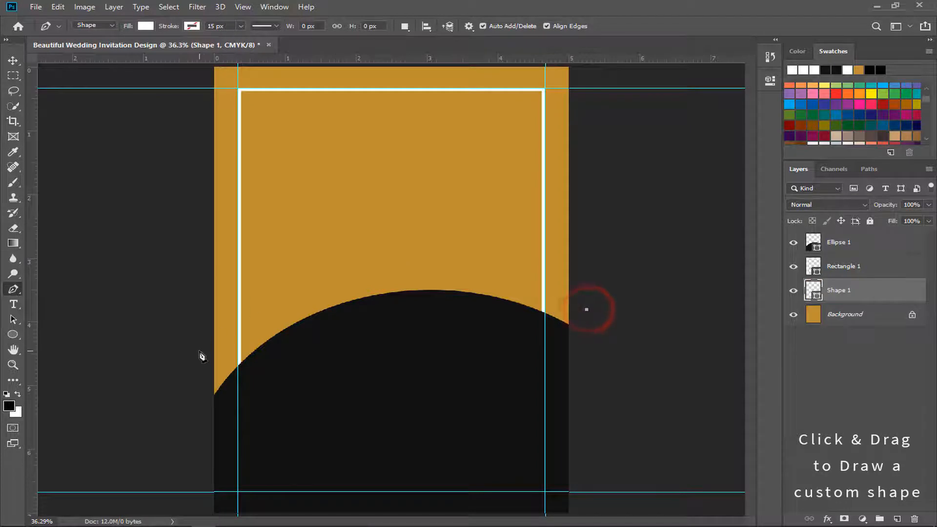
drag(204, 350, 3, 481)
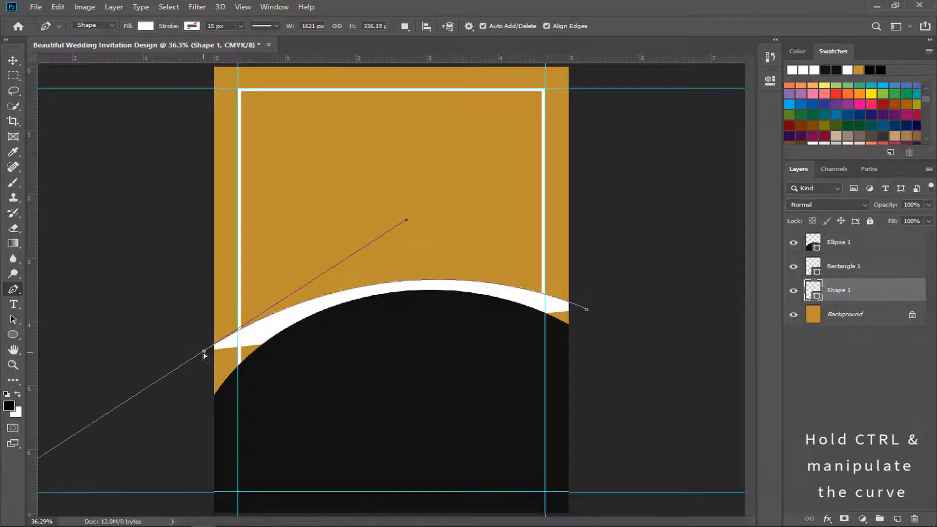
drag(204, 355, 209, 365)
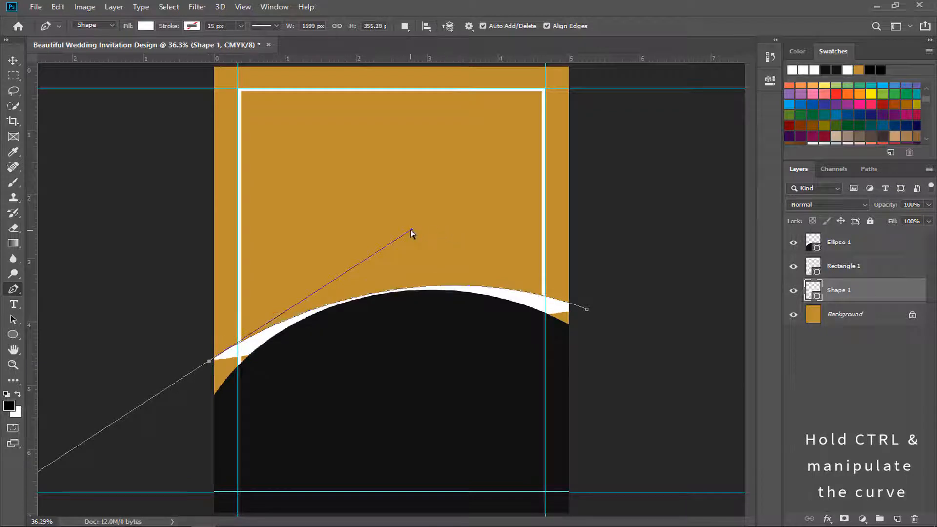
drag(410, 233, 425, 221)
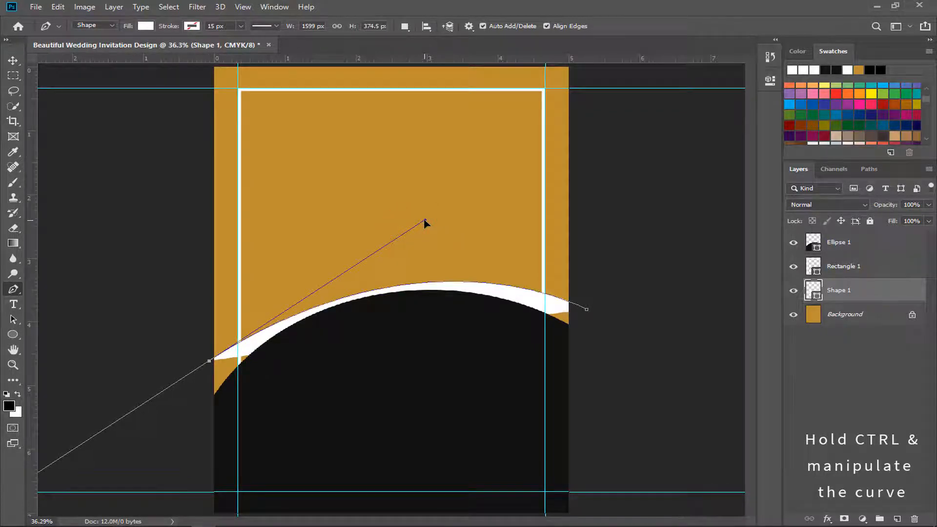
Close the white shape with straight ends and a lower curve hidden behind the dark circle, about 1622 × 690 px overall.
key(ctrl+plus)
scroll(417, 228, down, 5)
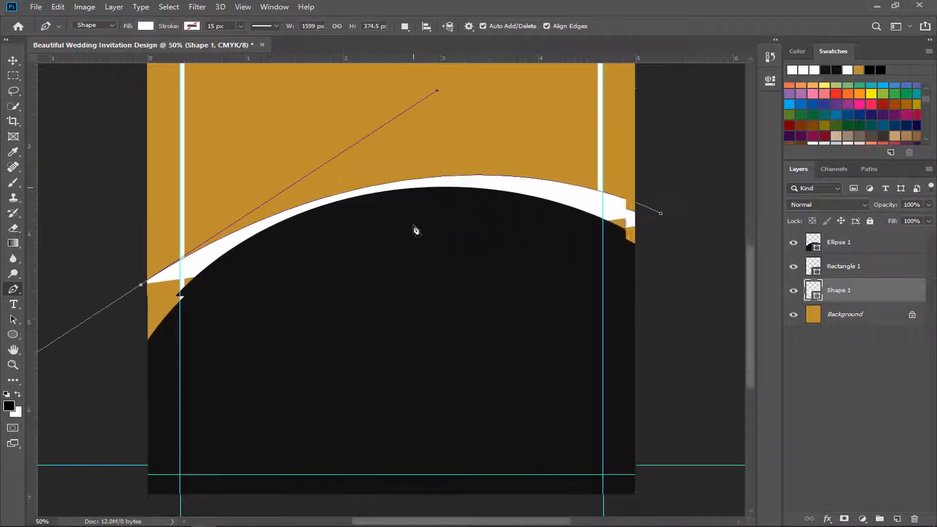
alt+click(140, 284)
click(133, 377)
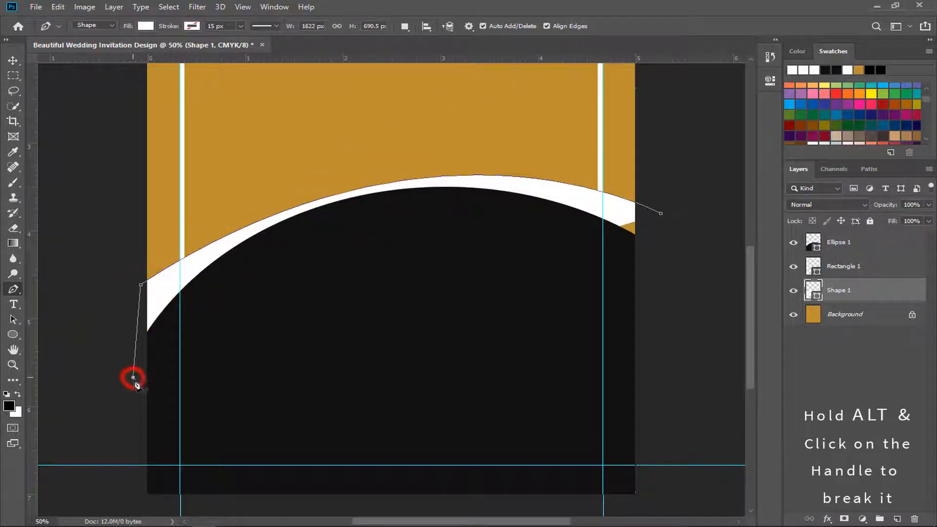
key(ctrl+minus)
drag(563, 344, 686, 386)
alt+click(563, 343)
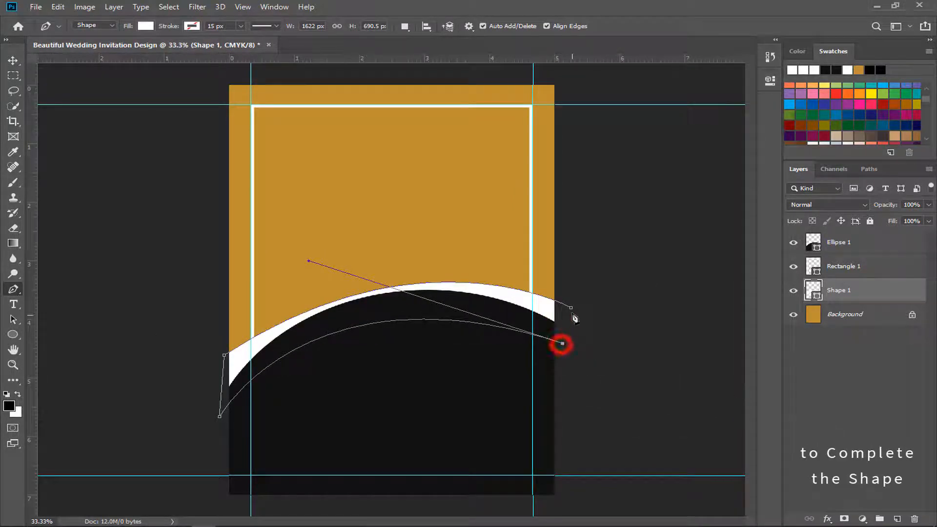
click(571, 309)
key(ctrl+plus)
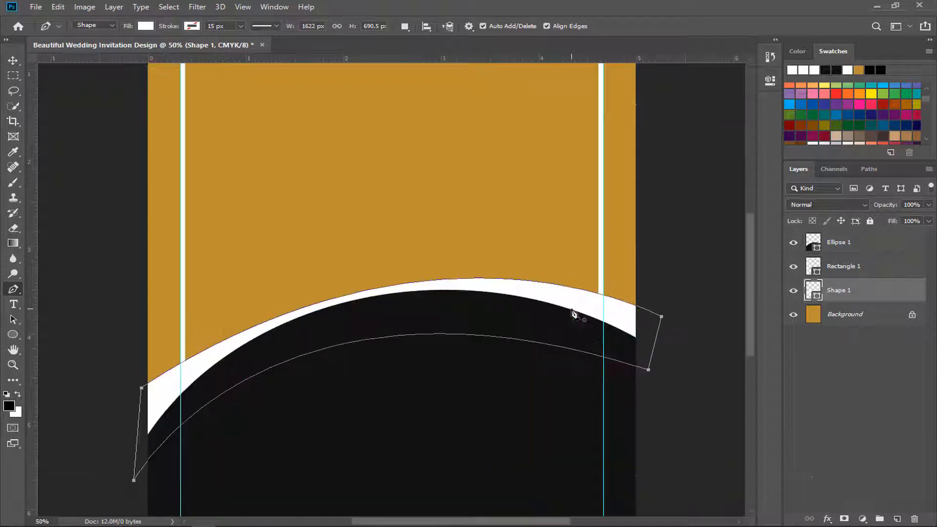
Move the white border rectangle's layer above the dark circle's layer.
click(13, 60)
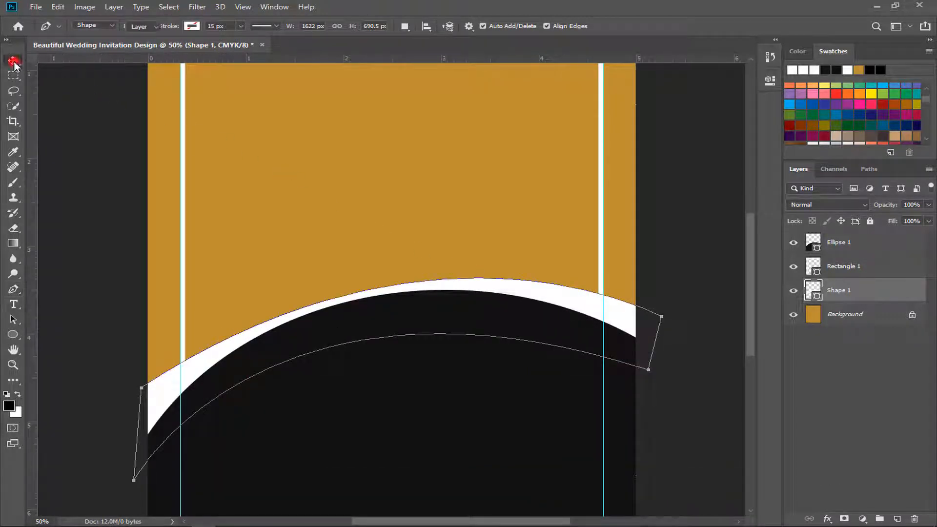
click(365, 364)
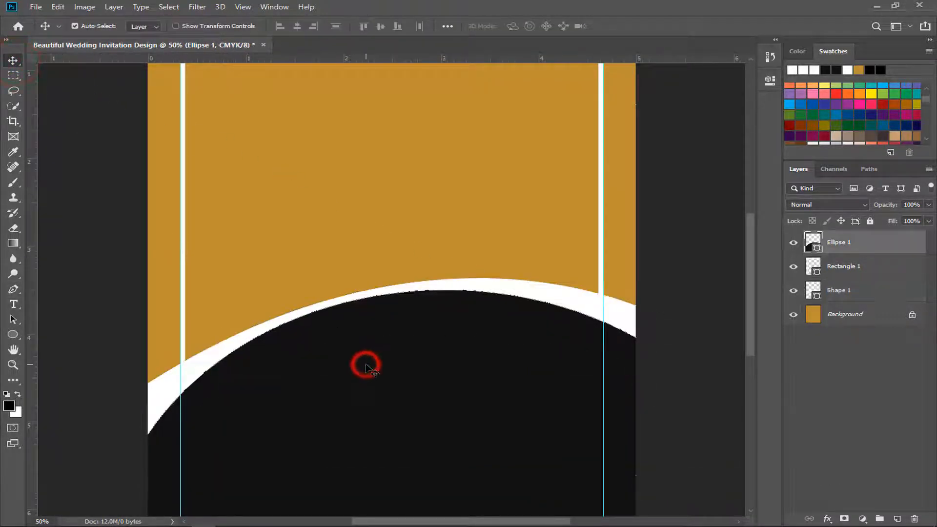
key(ctrl+minus)
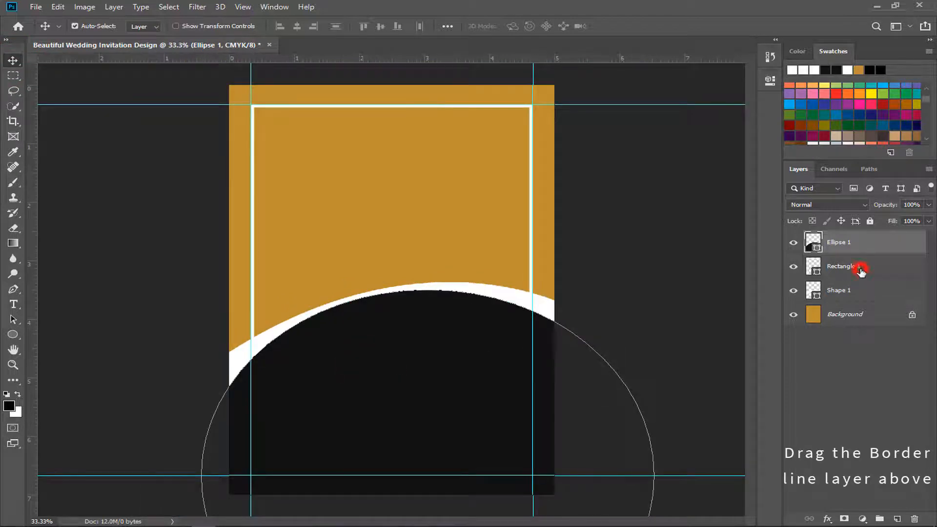
drag(861, 272, 855, 243)
key(ctrl+plus)
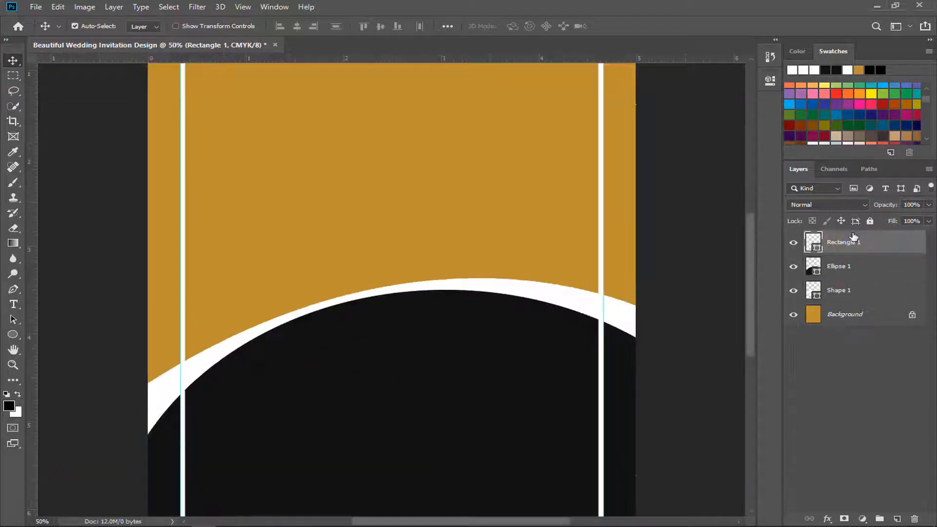
Add a Gradient Overlay to the white curved shape, using the Gold 2 preset from the appended Photographic Toning gradients.
double_click(874, 296)
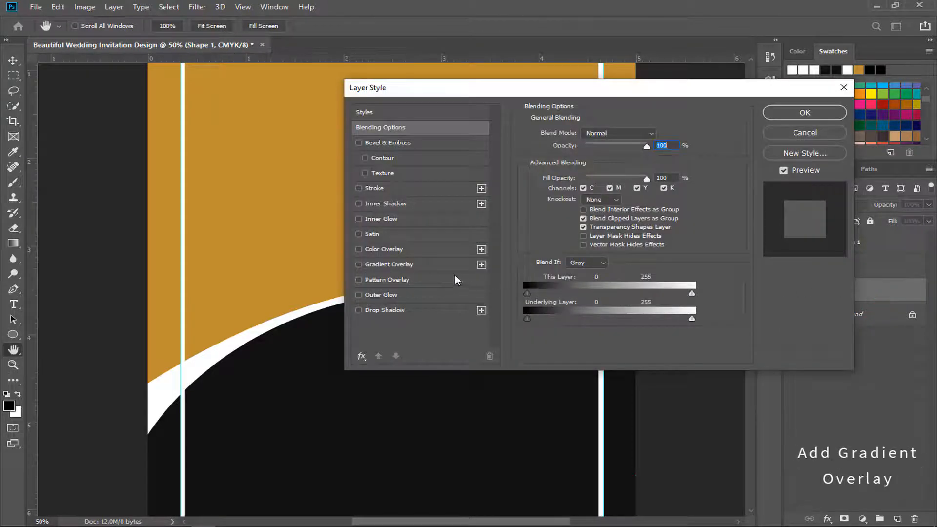
click(375, 265)
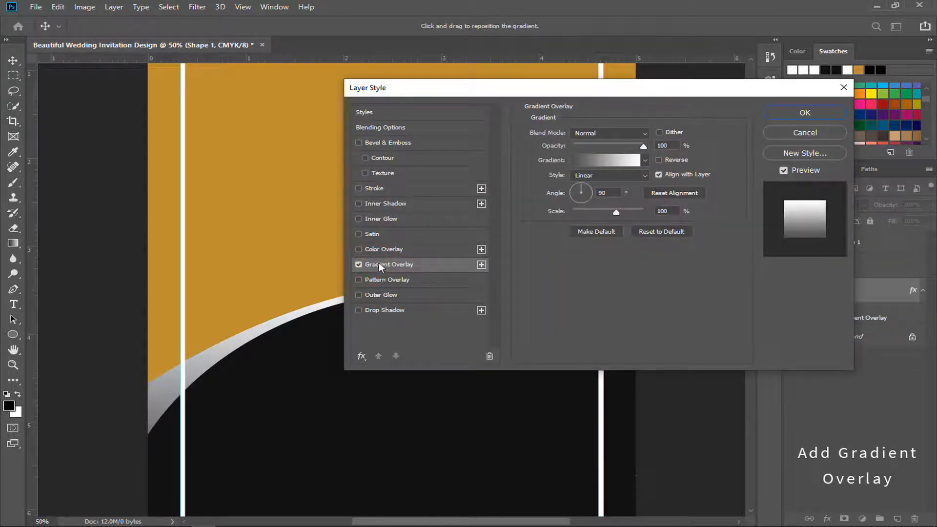
click(614, 160)
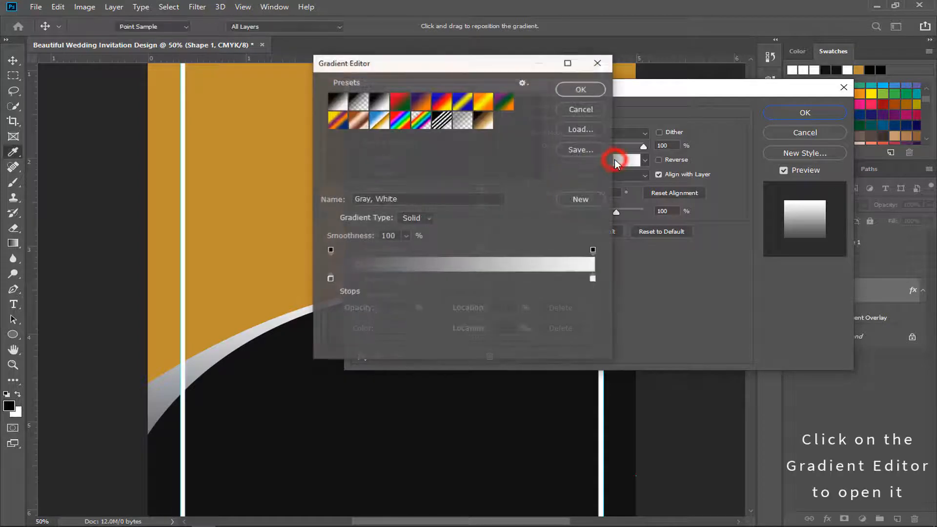
click(523, 82)
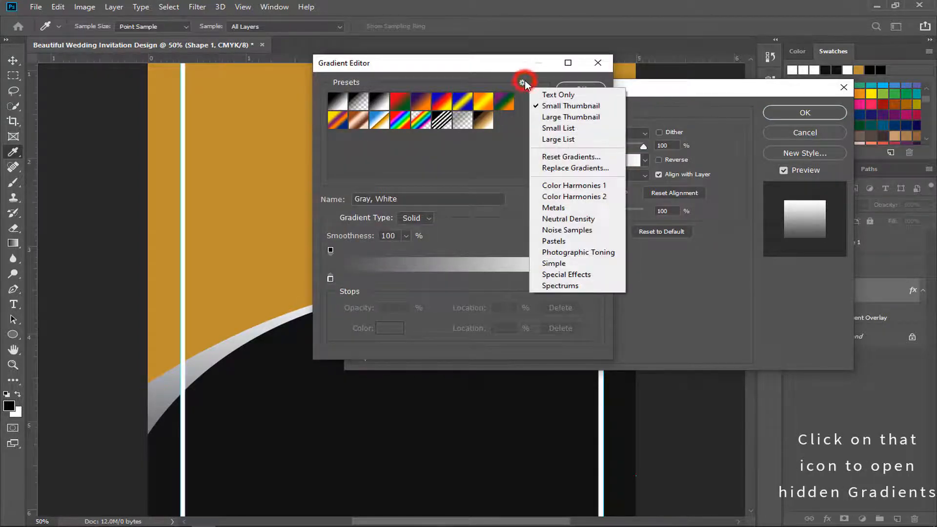
click(566, 252)
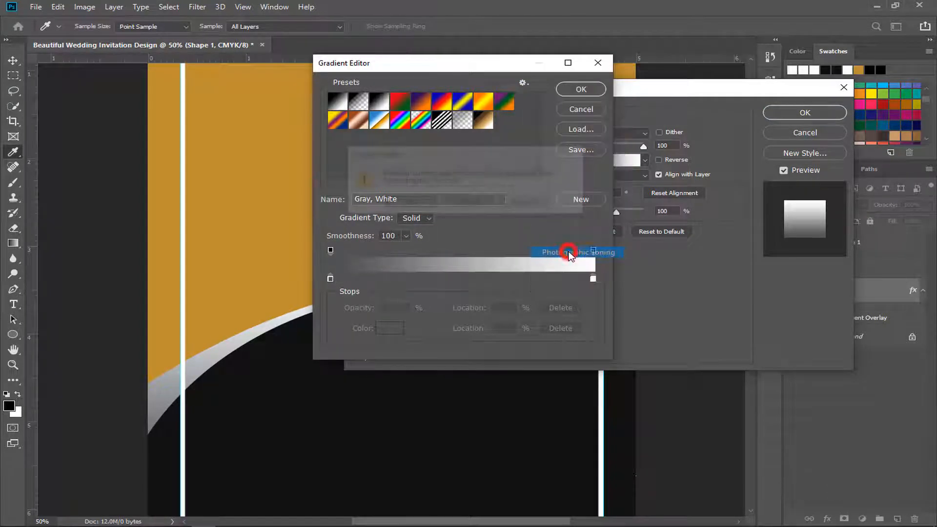
click(545, 206)
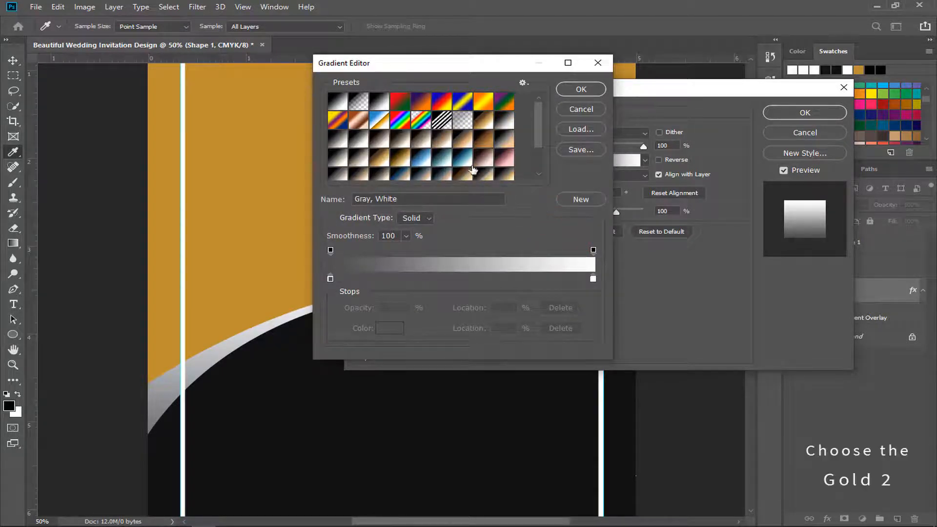
scroll(469, 165, down, 1)
click(404, 140)
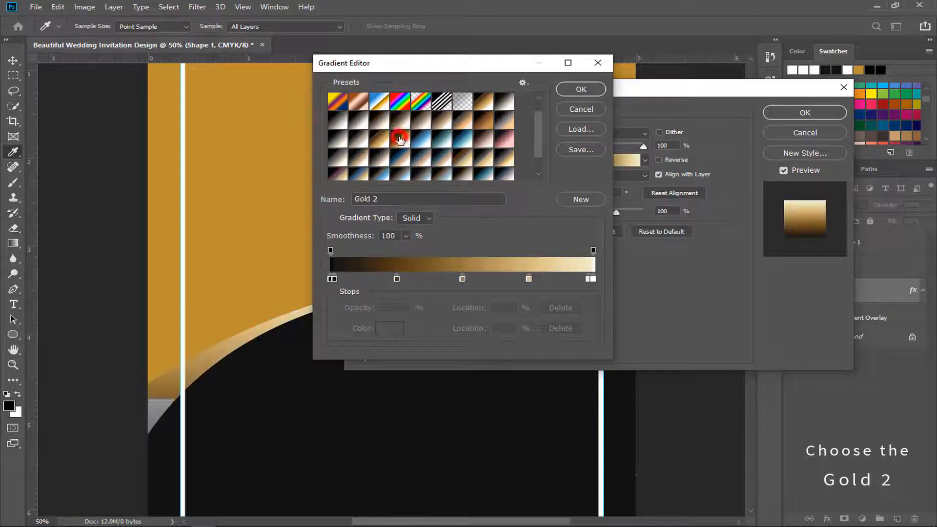
click(587, 92)
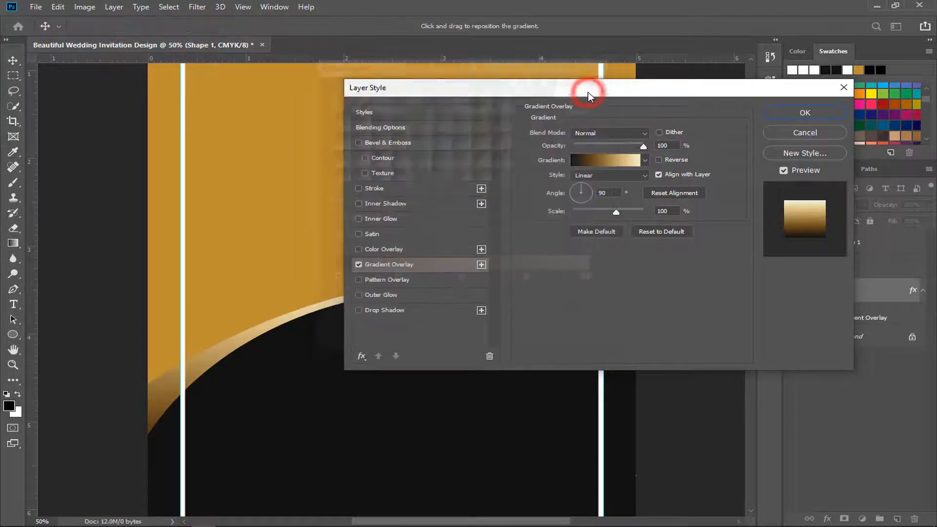
Turn off Align with Layer for the gradient overlay, set its style to Angle and apply the layer style.
click(658, 174)
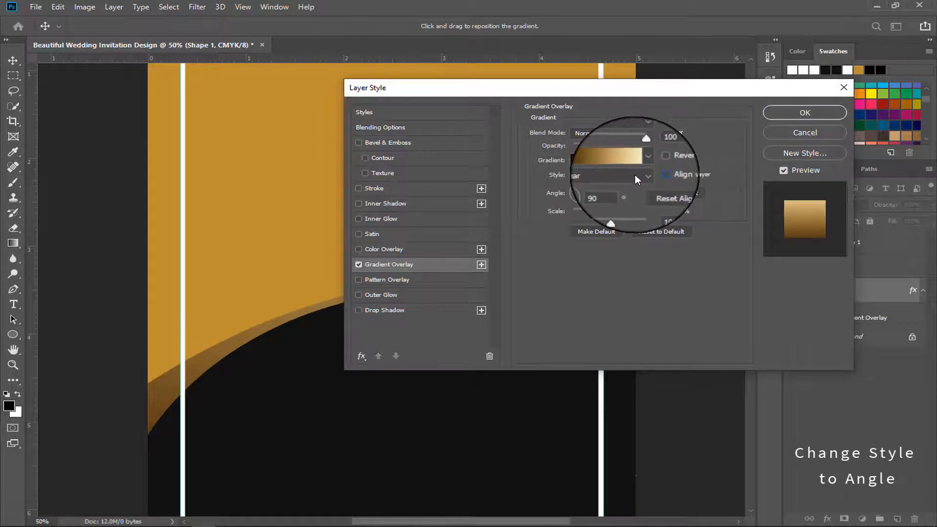
click(634, 175)
click(610, 202)
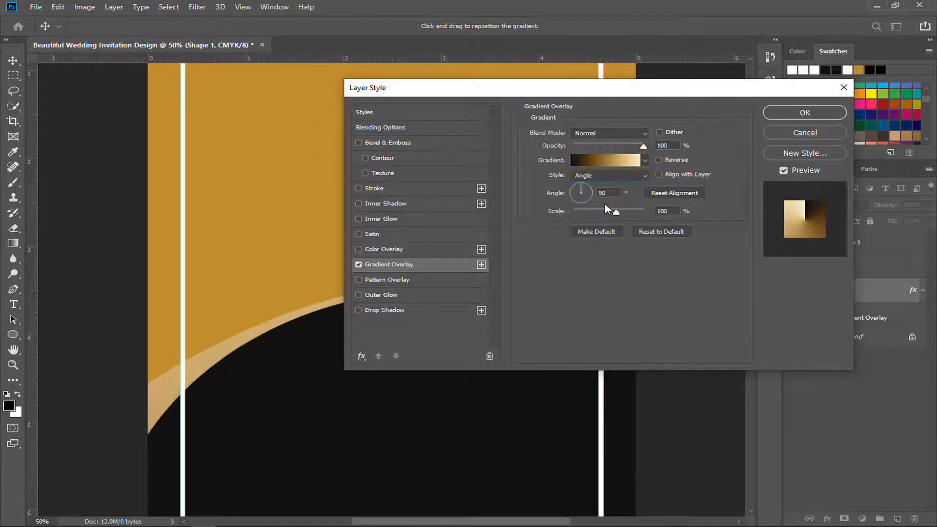
click(778, 114)
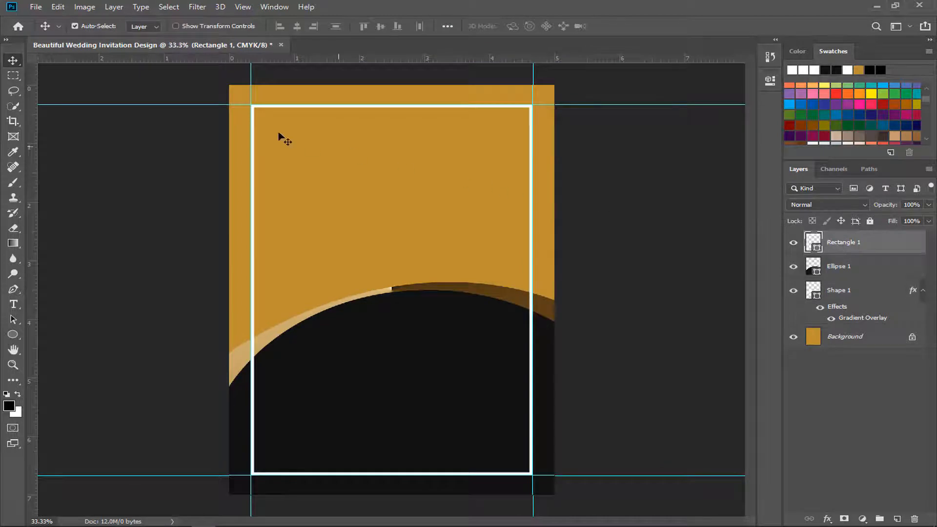
Place the Flower Wreath image as an embedded object at its default size and position above the border rectangle.
click(32, 7)
click(67, 228)
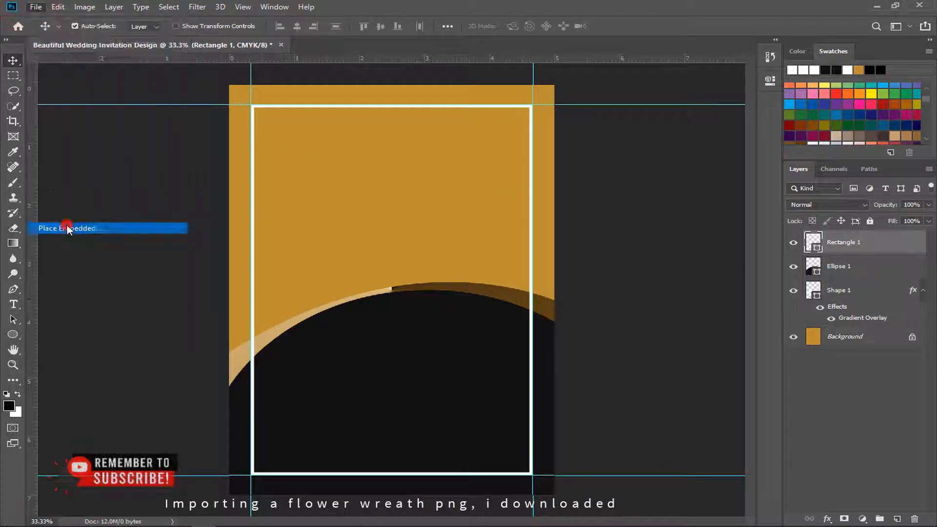
click(156, 89)
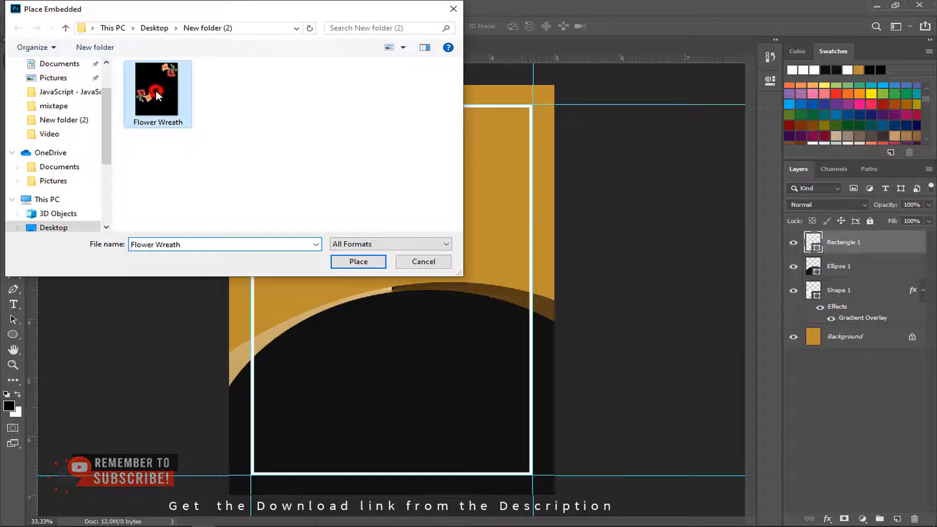
click(343, 258)
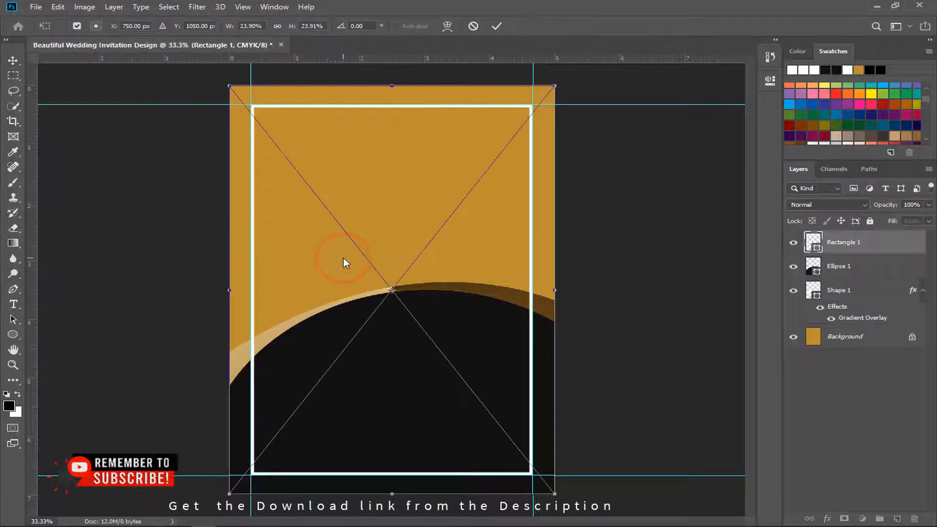
key(ctrl+plus)
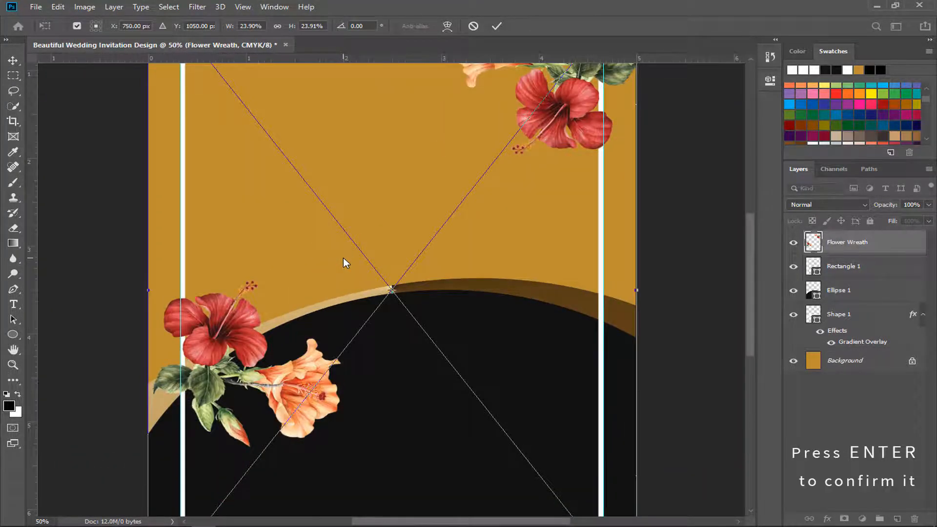
key(Return)
key(ctrl+minus)
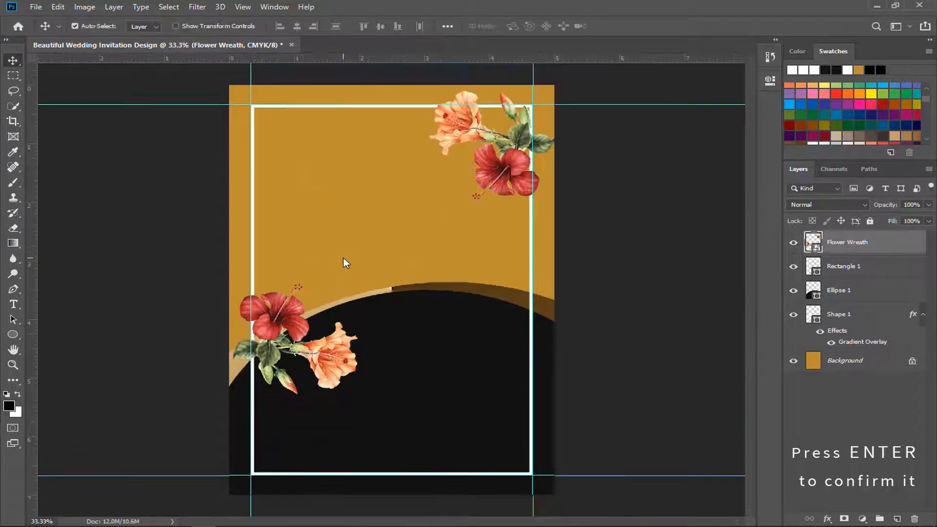
Group all layers above the background and name the group "Border design".
shift+click(862, 319)
key(ctrl+g)
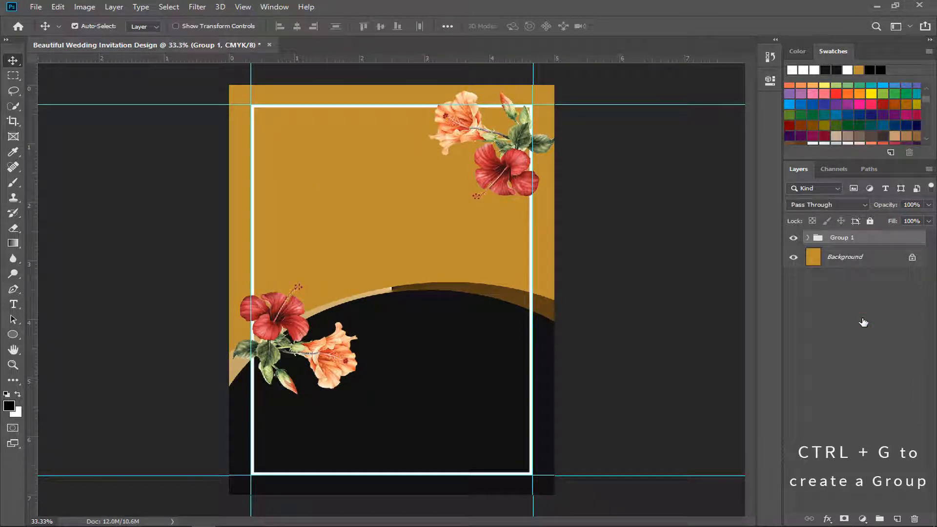
double_click(840, 238)
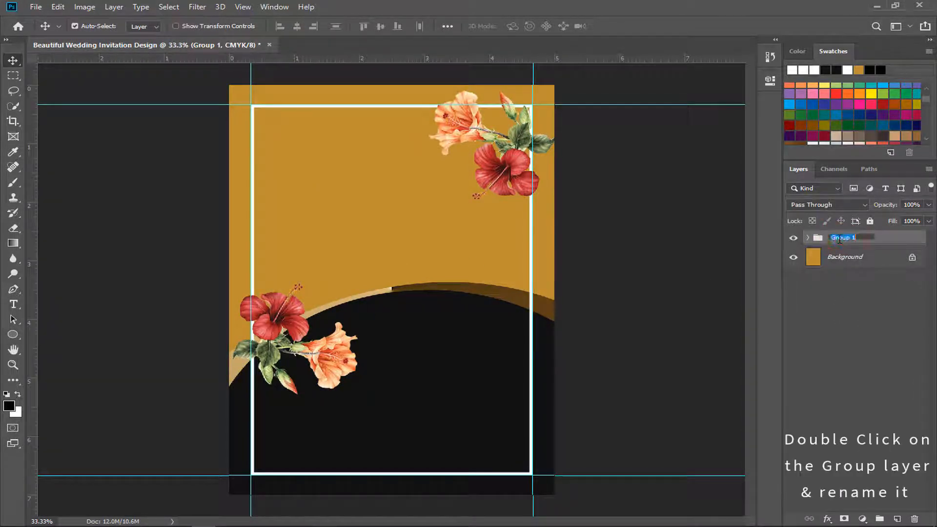
text(Border design)
key(Return)
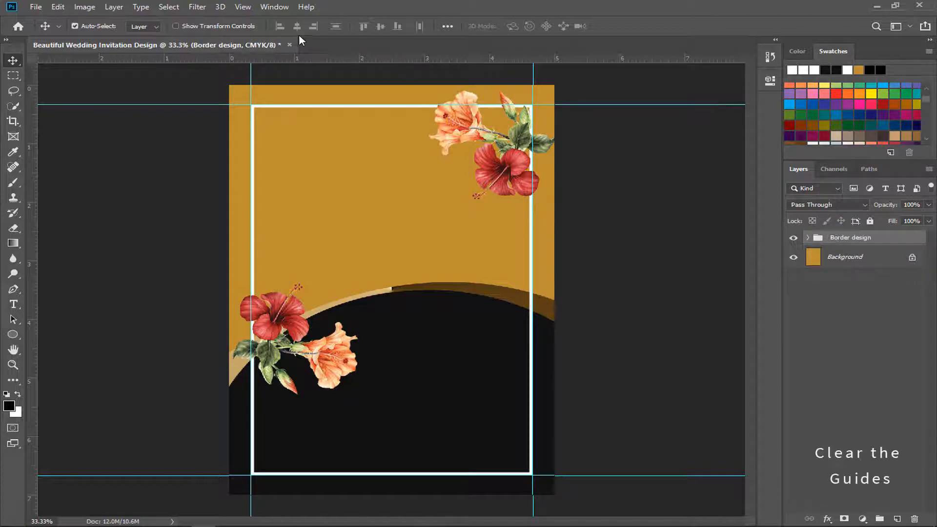
Clear all guides from the document and fit the canvas on screen.
click(244, 7)
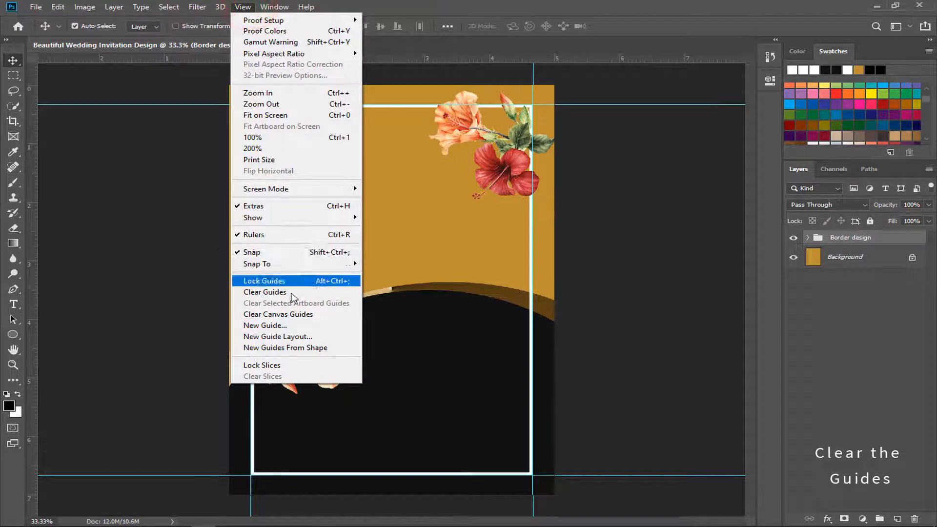
click(265, 292)
key(ctrl+0)
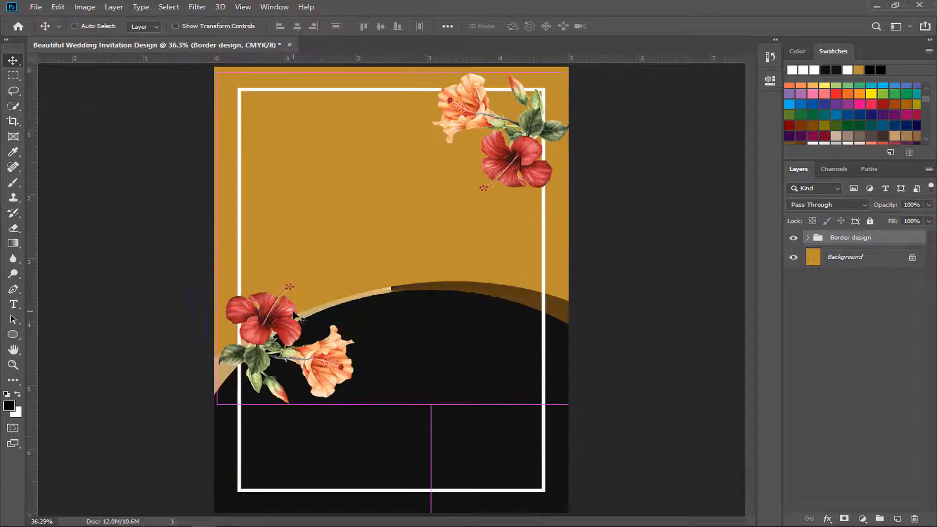
Move the black ellipse and its gradient edge shape down together by about half an inch and collapse the Border design group.
click(423, 376)
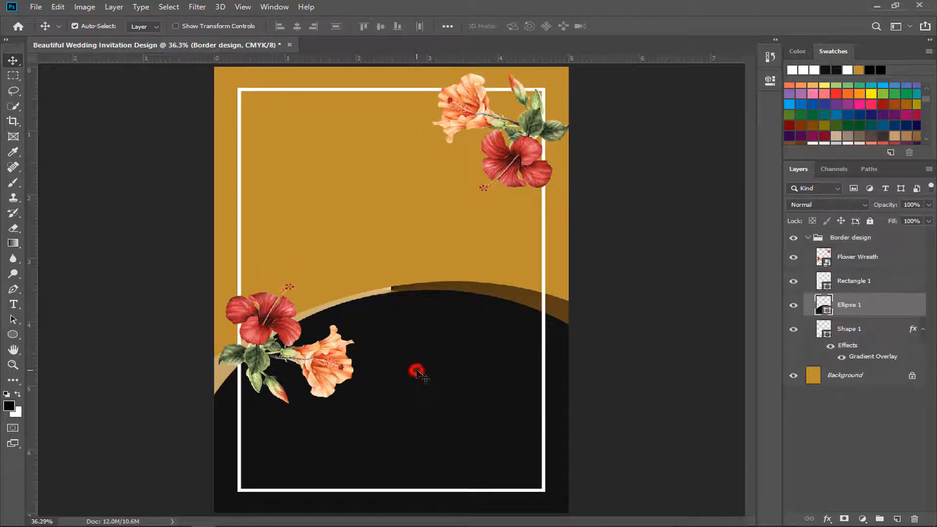
shift+click(870, 332)
key(ctrl+t)
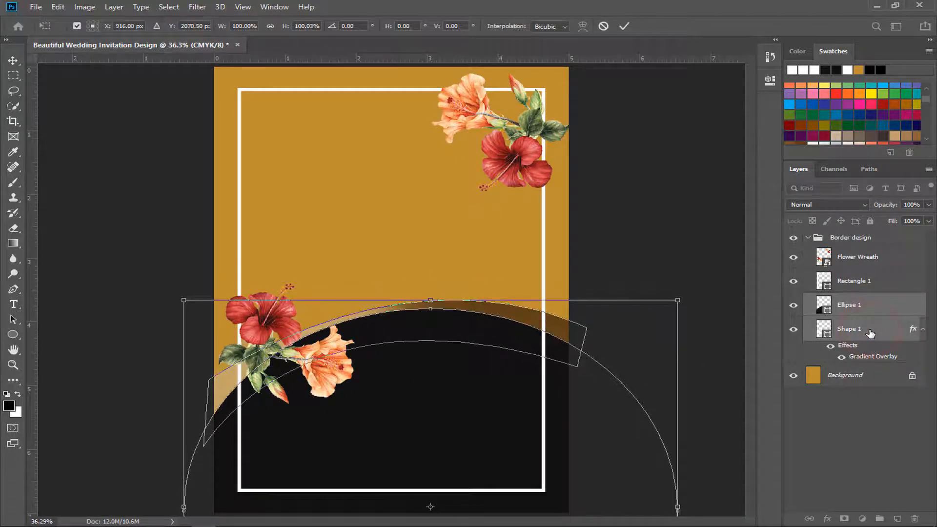
key(Down)
key(Down)
key(Down)
key(Down)
key(Down)
key(Down)
key(Down)
key(Down)
key(Down)
key(Down)
key(Down)
key(Down)
key(Down)
key(Down)
key(Down)
key(Down)
key(Return)
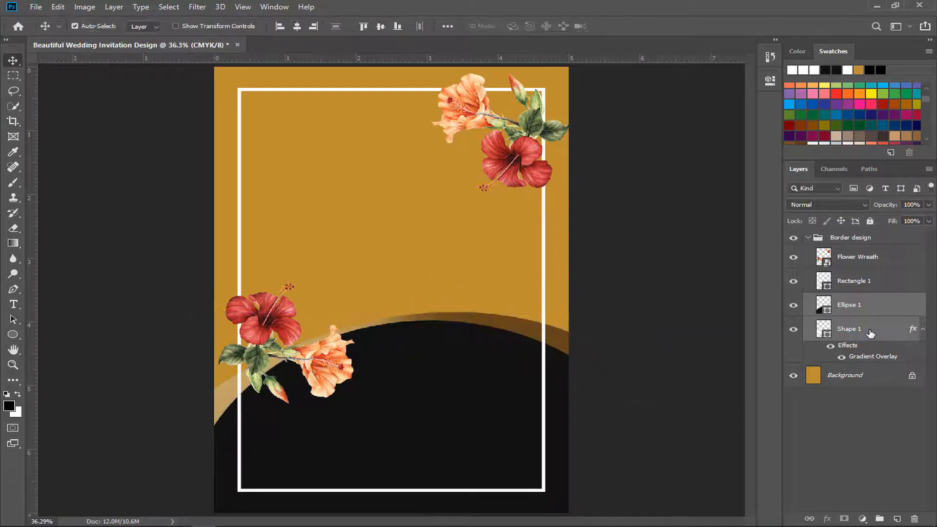
click(809, 239)
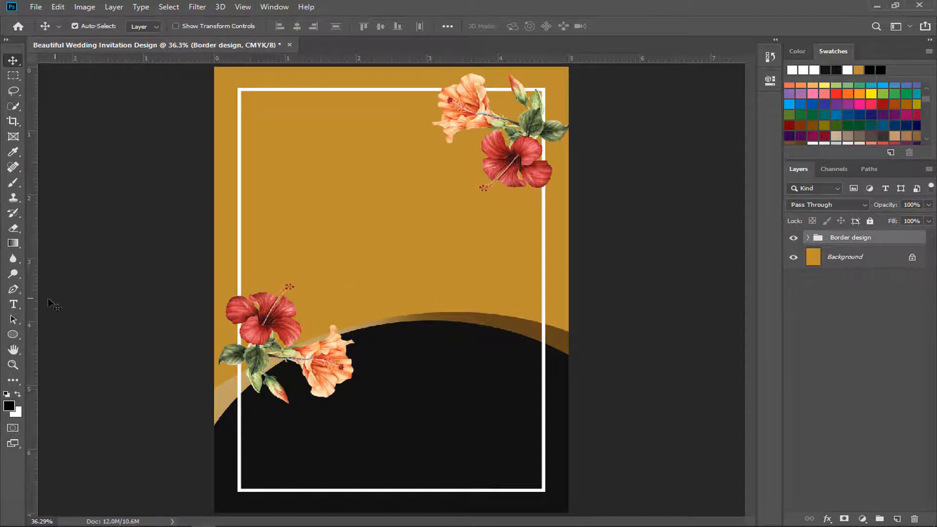
Configure the Type tool with the Hatchy Regular font at 60 pt, tracking 5 and faux bold.
click(13, 304)
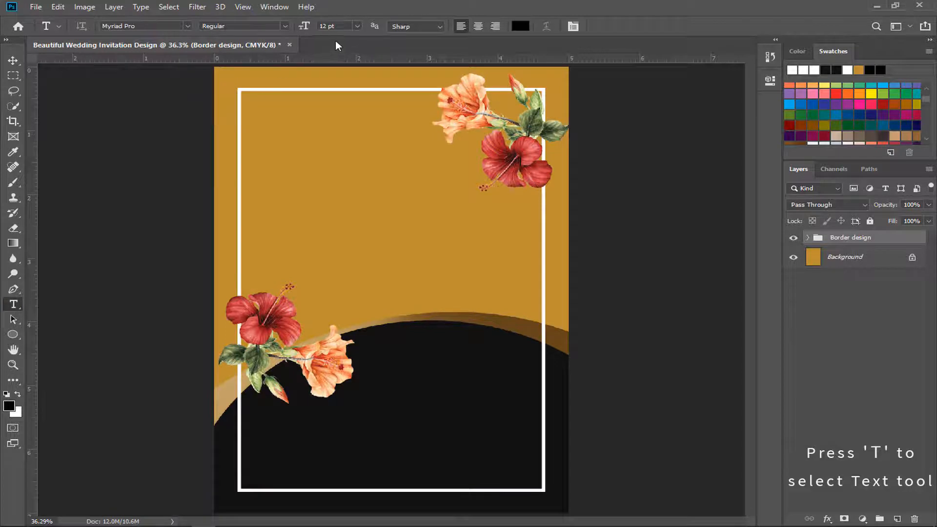
click(356, 26)
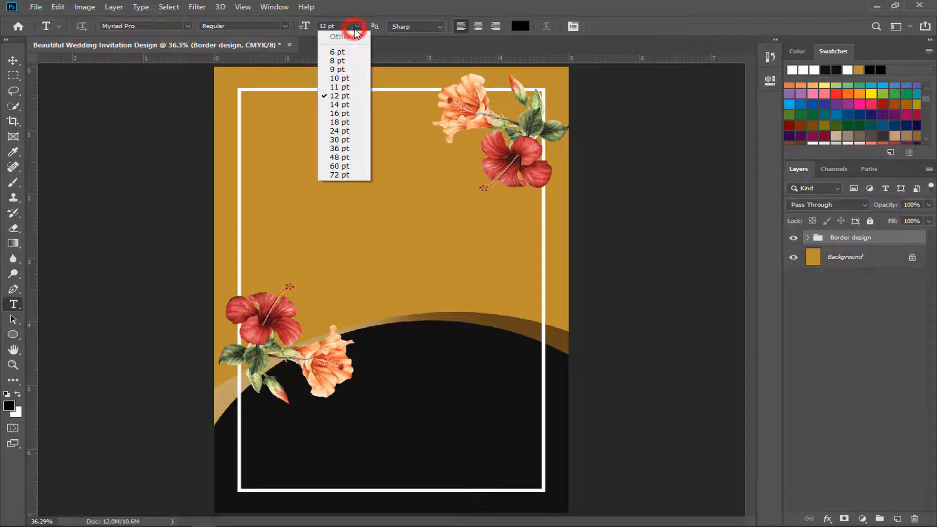
click(342, 166)
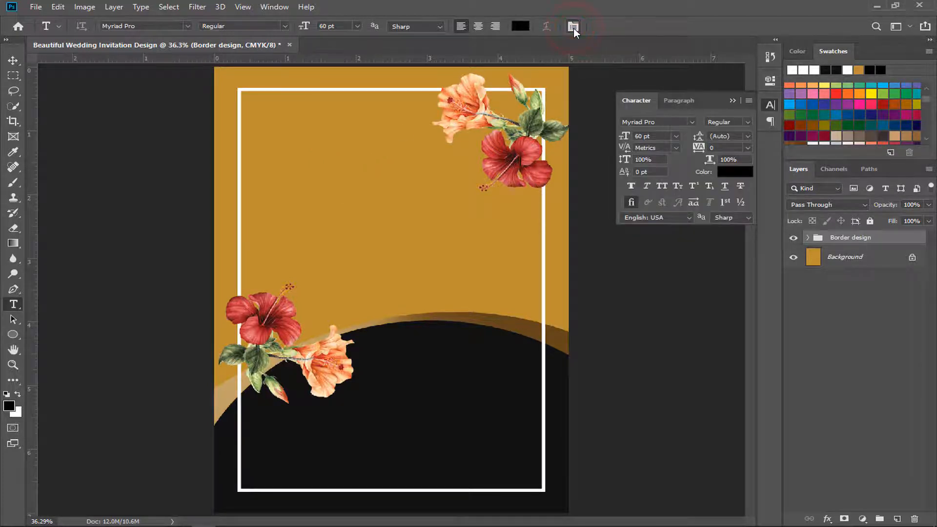
text(hatchy)
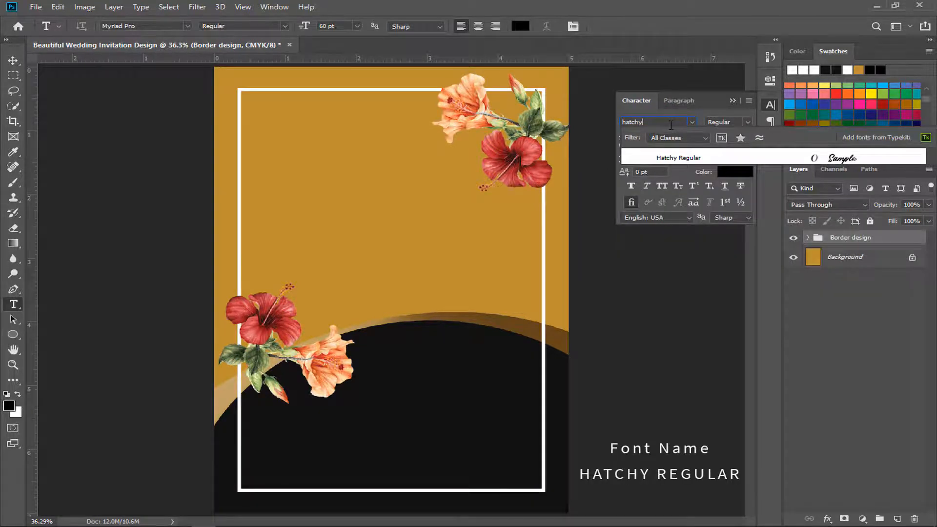
click(677, 159)
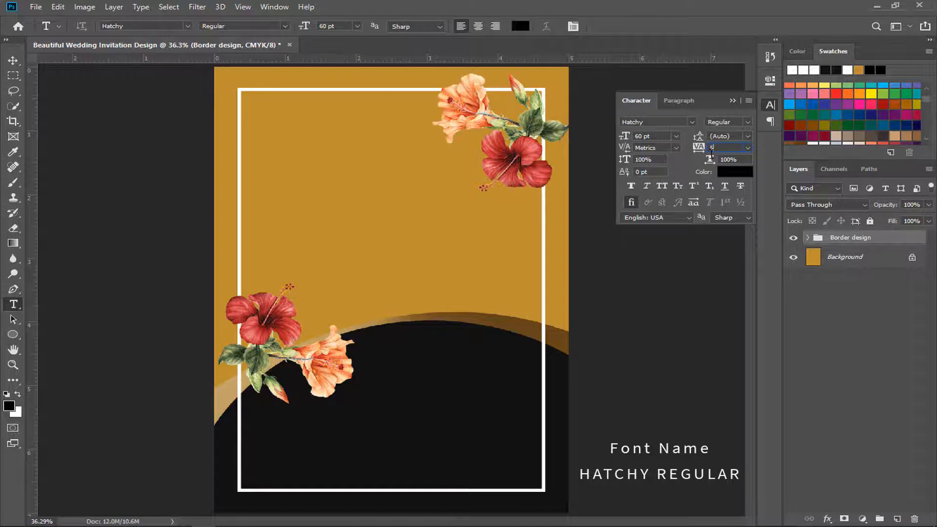
click(637, 184)
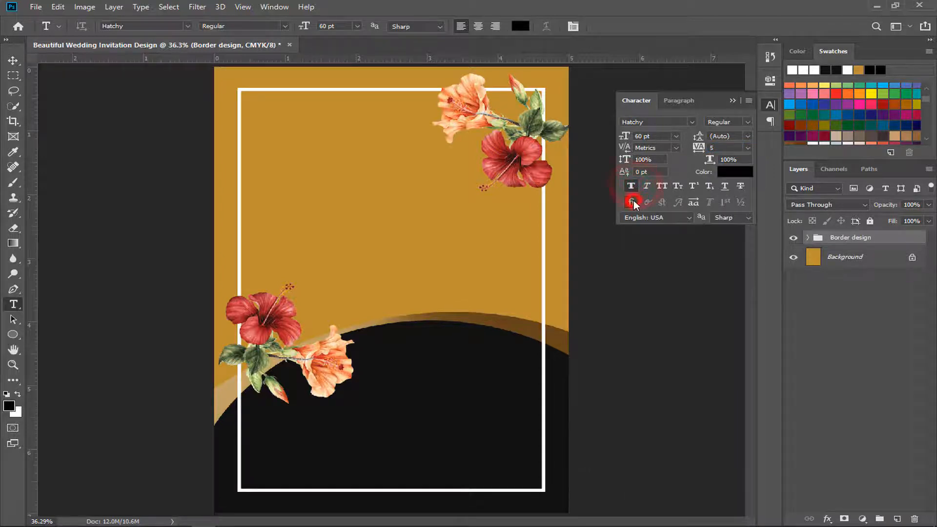
click(729, 100)
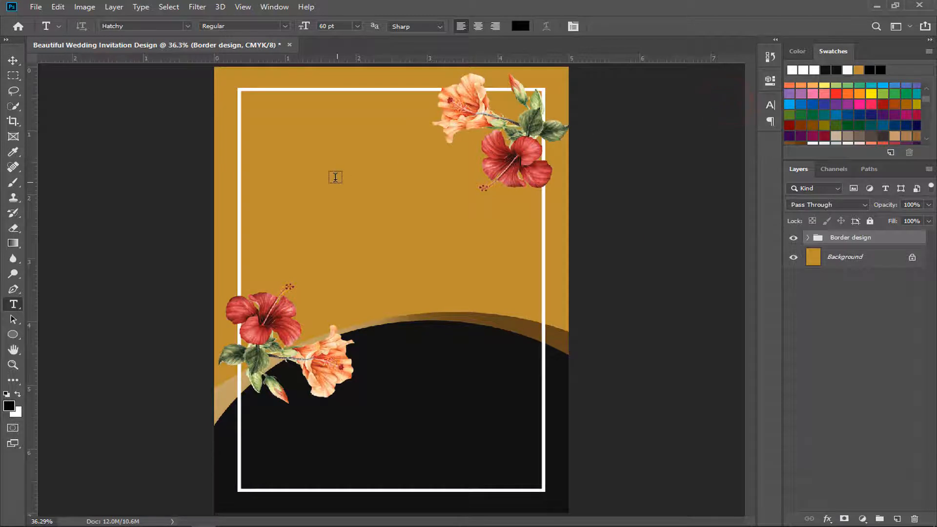
Add the text "Save the Date" on three lines, one word per line, in the upper gold area.
click(335, 177)
text(Save)
key(Return)
text(th)
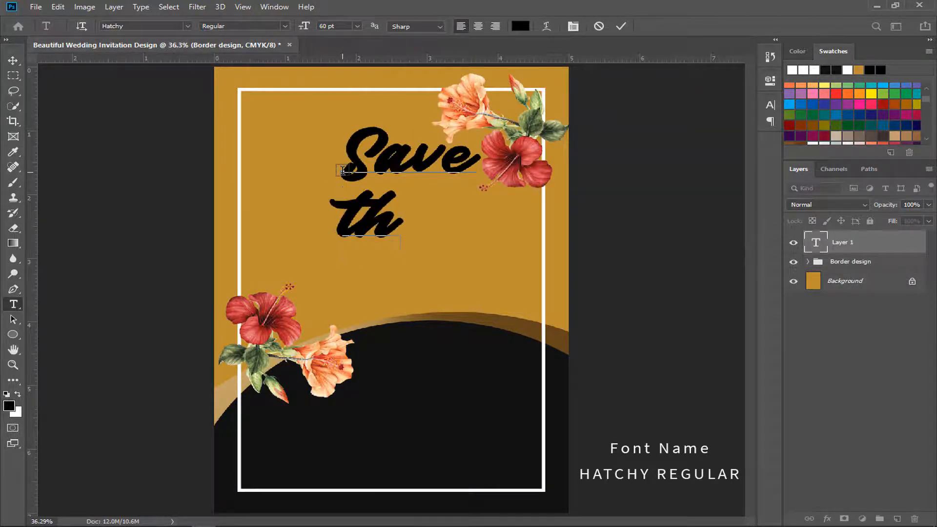
text(e)
key(Return)
text(Date)
Centre-align all three lines of the Save the Date text and commit the text.
drag(469, 293, 401, 220)
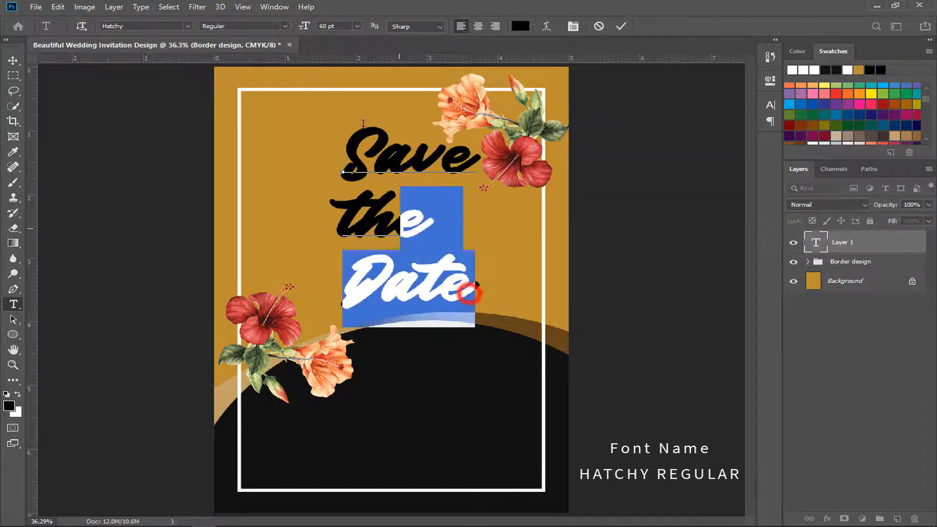
drag(363, 124, 356, 115)
click(478, 27)
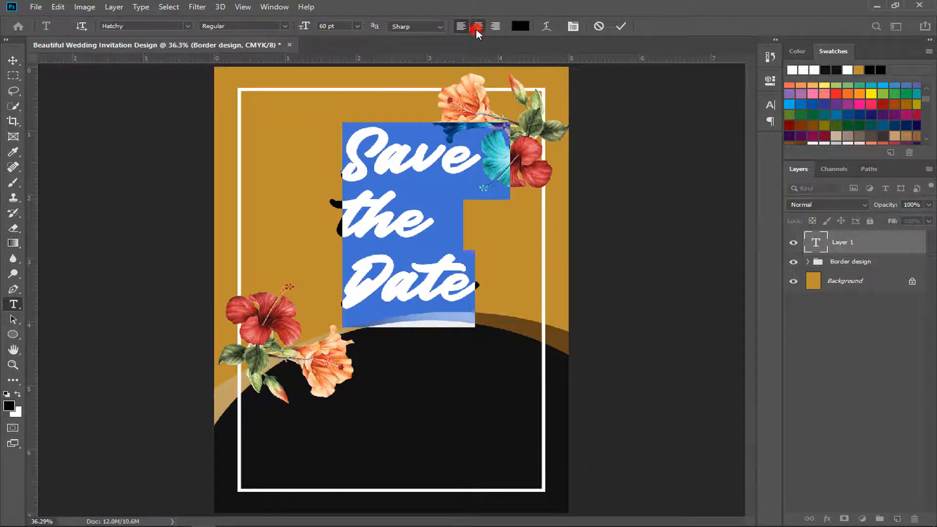
click(619, 24)
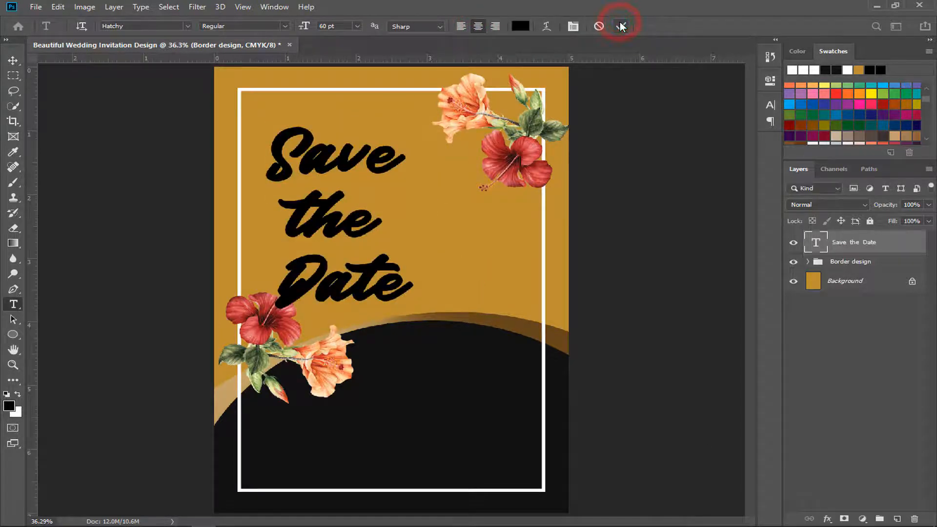
Move the Save the Date text towards the middle of the card, enlarge it and skew it slightly with Free Transform.
click(14, 60)
drag(347, 166, 411, 179)
key(ctrl+t)
drag(335, 340, 299, 371)
mouse_move(396, 233)
mouse_down()
mouse_move(380, 244)
mouse_move(389, 249)
mouse_up()
key(Return)
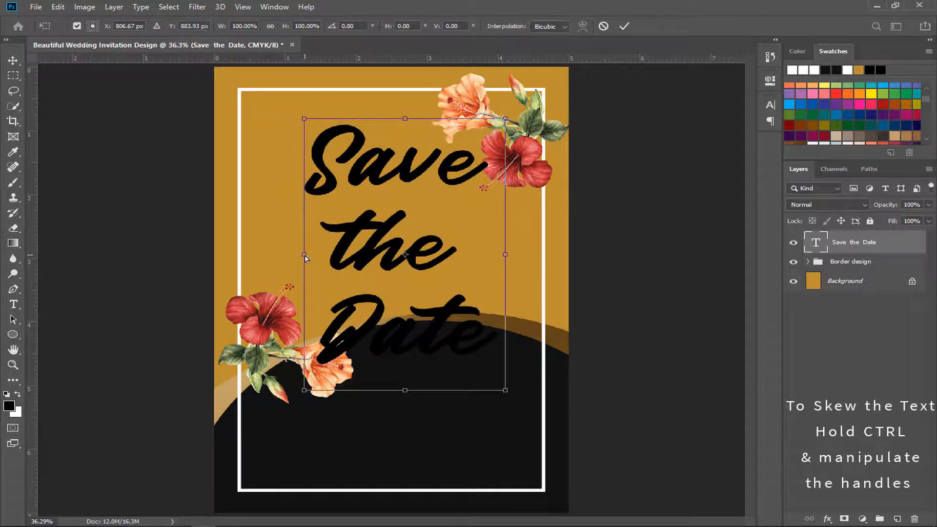
drag(305, 254, 307, 268)
key(Return)
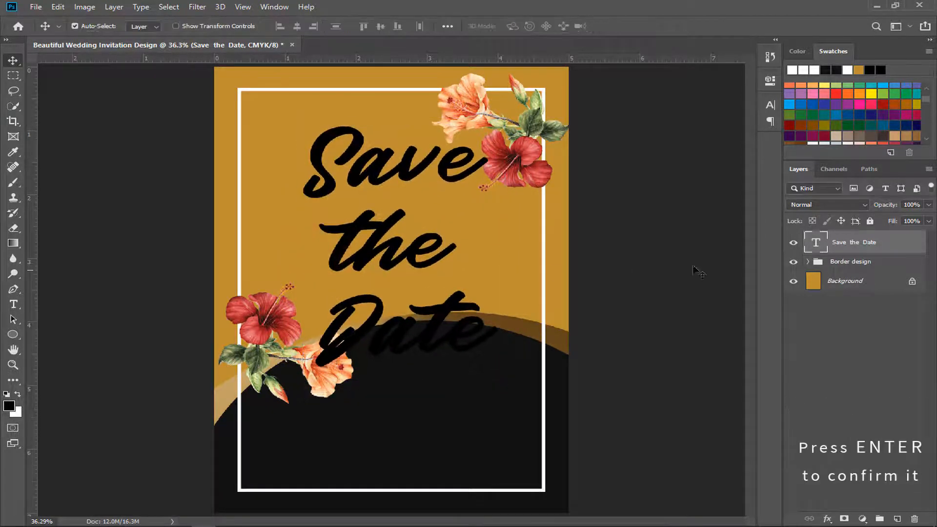
Add a Stroke effect to the Save the Date layer and set its color to white.
double_click(858, 240)
drag(619, 98, 777, 154)
key(ctrl+plus)
click(532, 246)
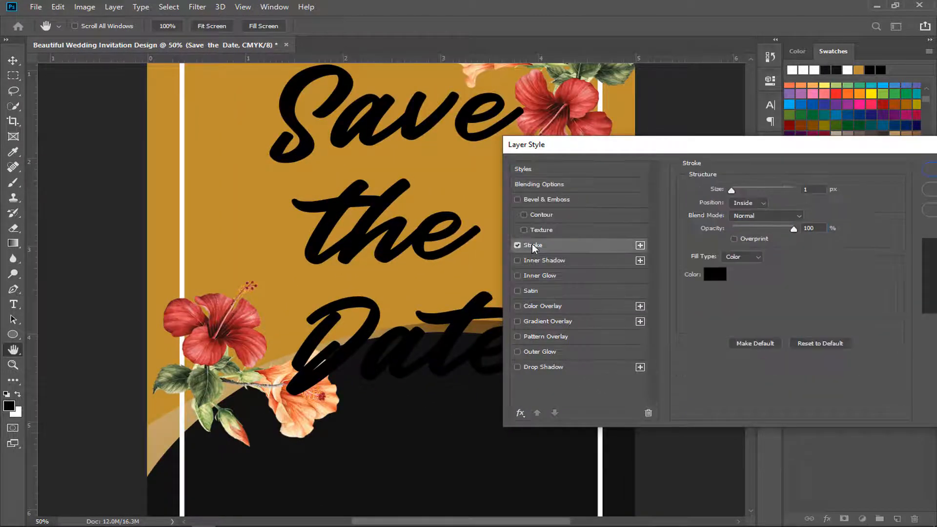
click(713, 275)
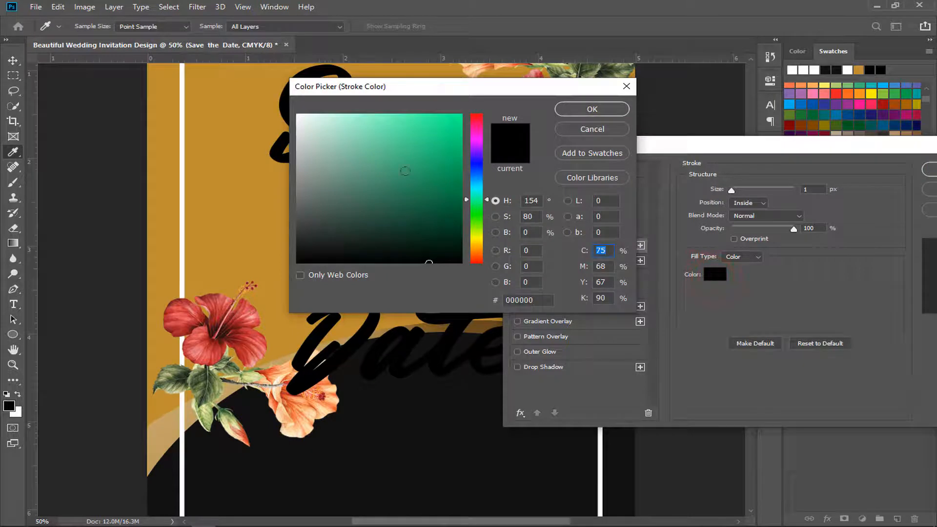
drag(391, 164, 265, 97)
click(592, 108)
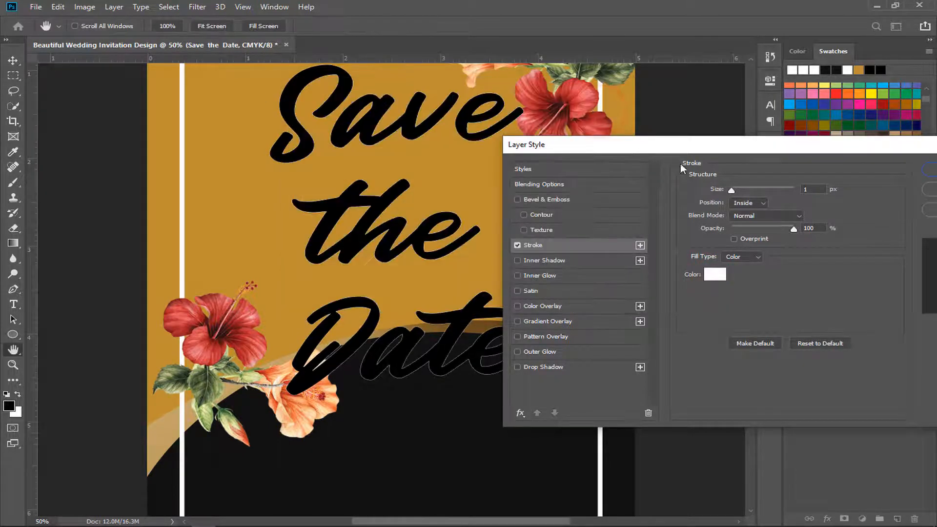
Set the stroke's position to Outside and its size to 18 px.
click(740, 205)
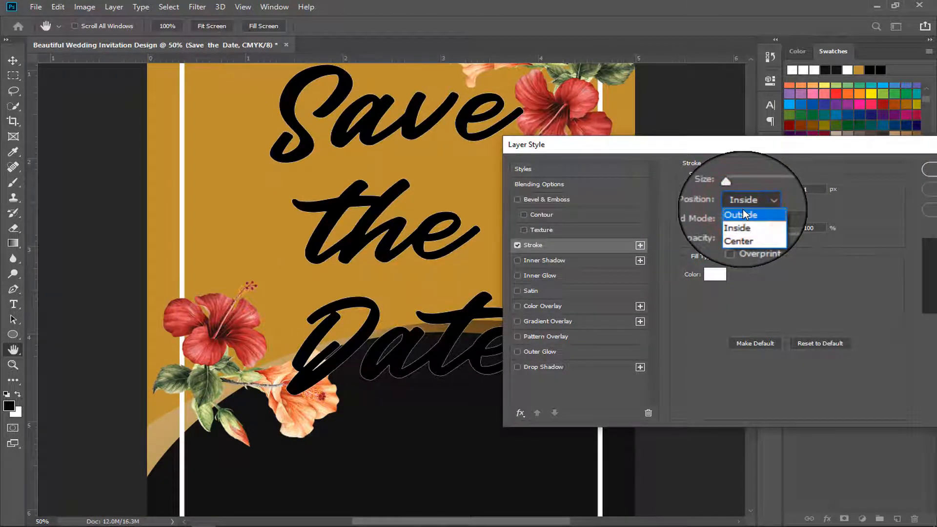
click(743, 209)
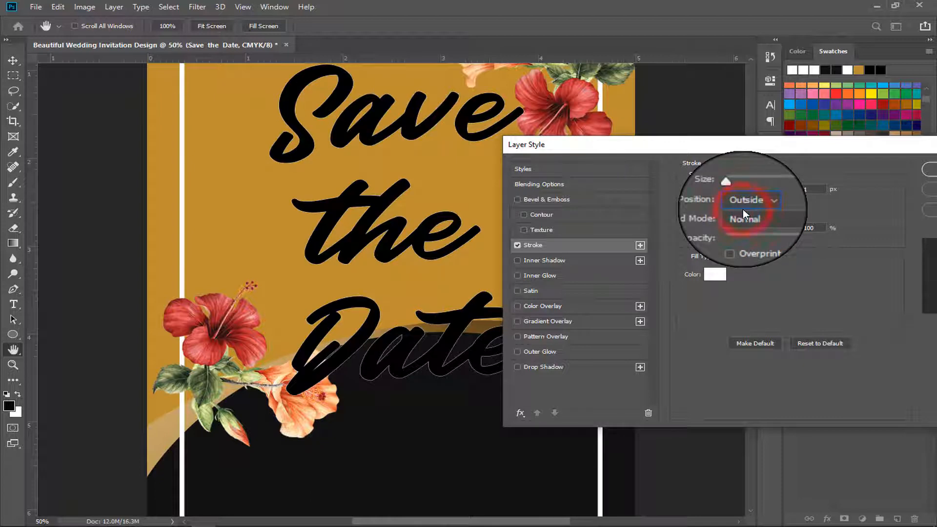
click(813, 190)
double_click(812, 189)
text(18)
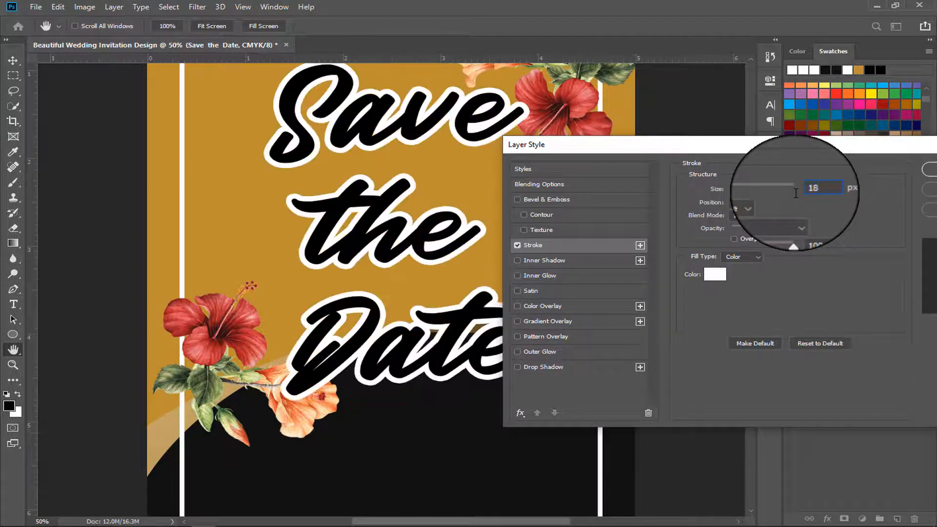
Add a reversed Radial gradient overlay to the text, aligned with the layer and scaled to 81%.
click(553, 321)
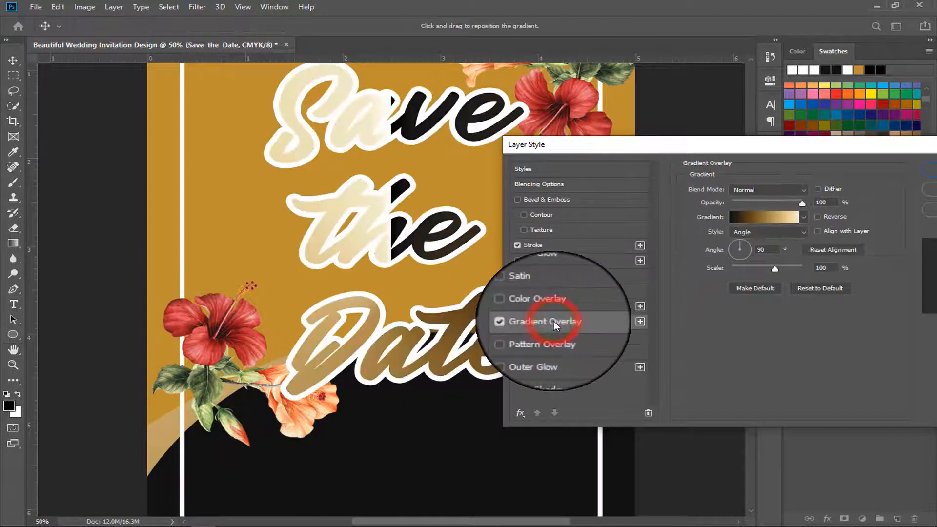
click(815, 215)
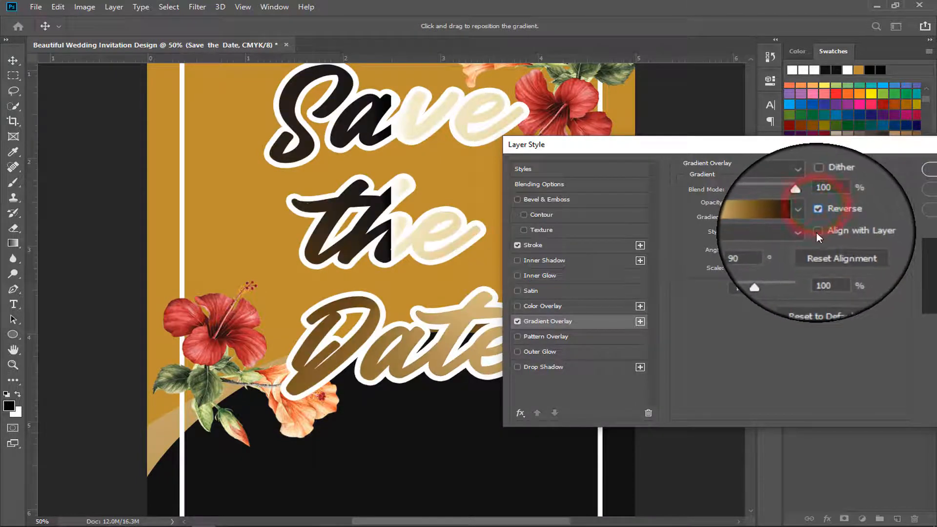
click(816, 232)
click(789, 234)
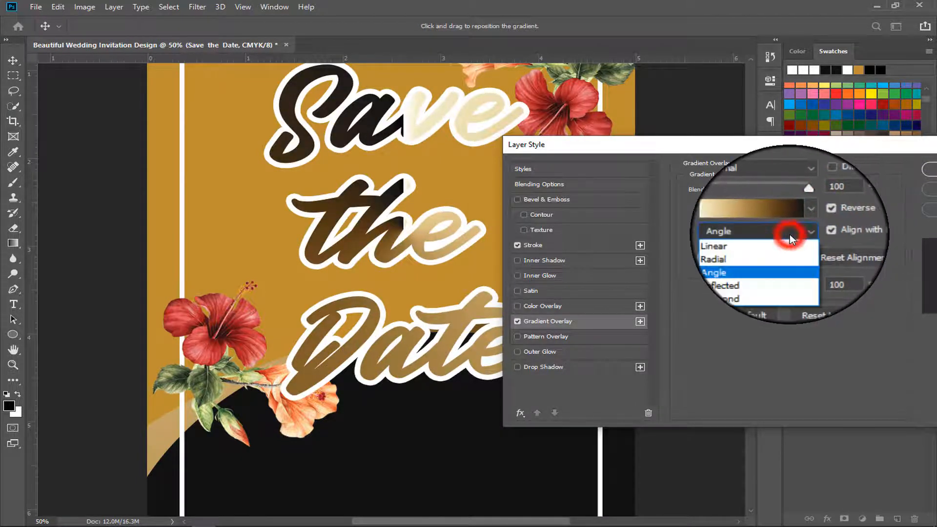
click(770, 249)
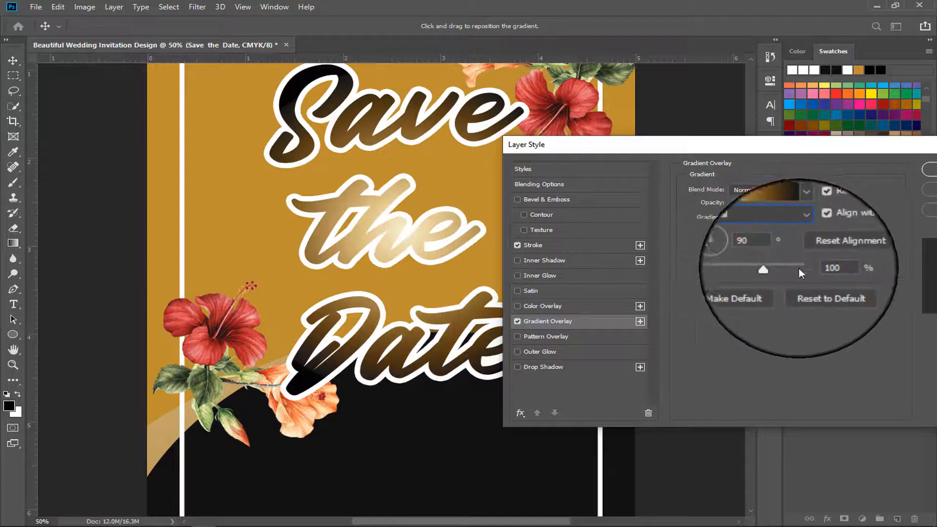
click(830, 268)
text(81)
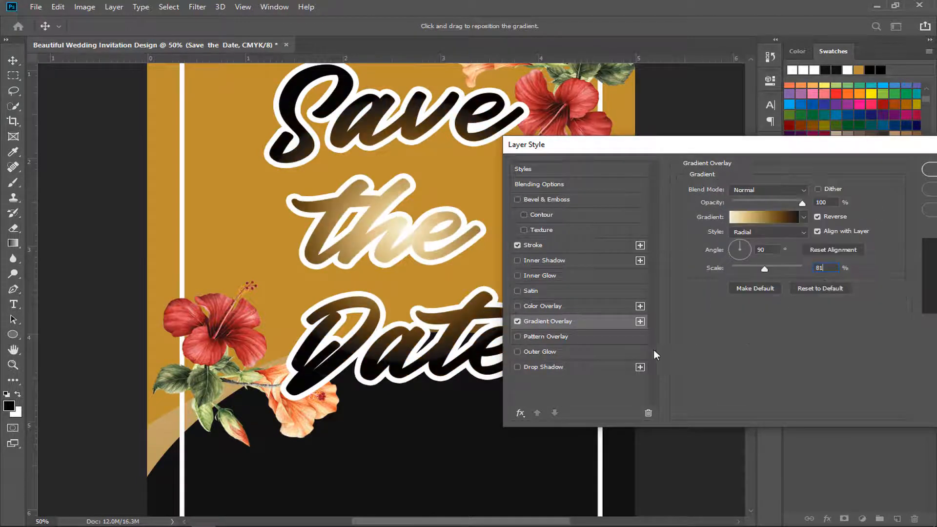
Add a drop shadow to the text with 60% opacity, a 23° angle without global light, 30 px distance and 20 px size.
click(529, 367)
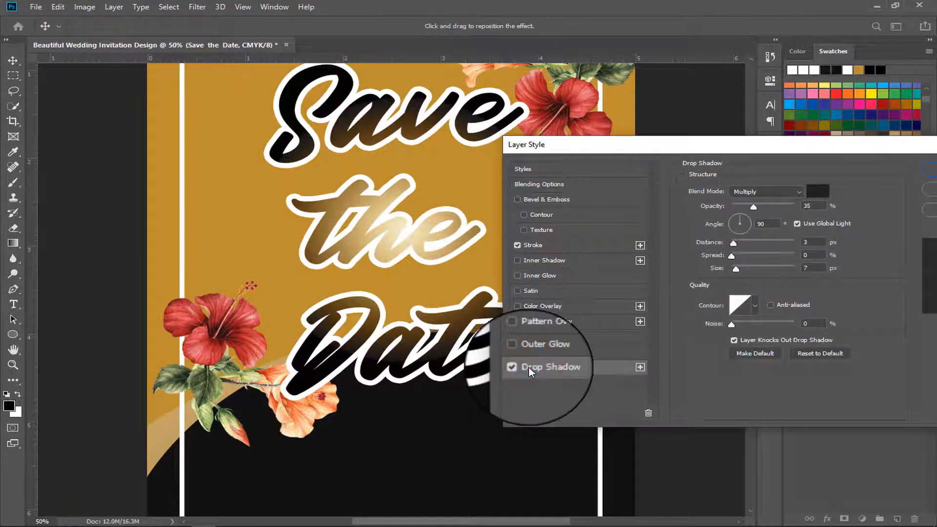
double_click(810, 205)
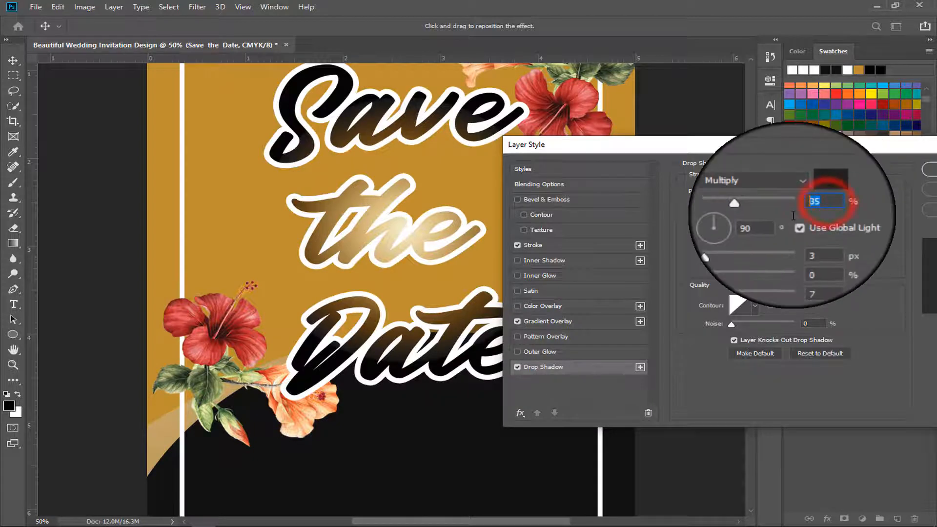
text(60)
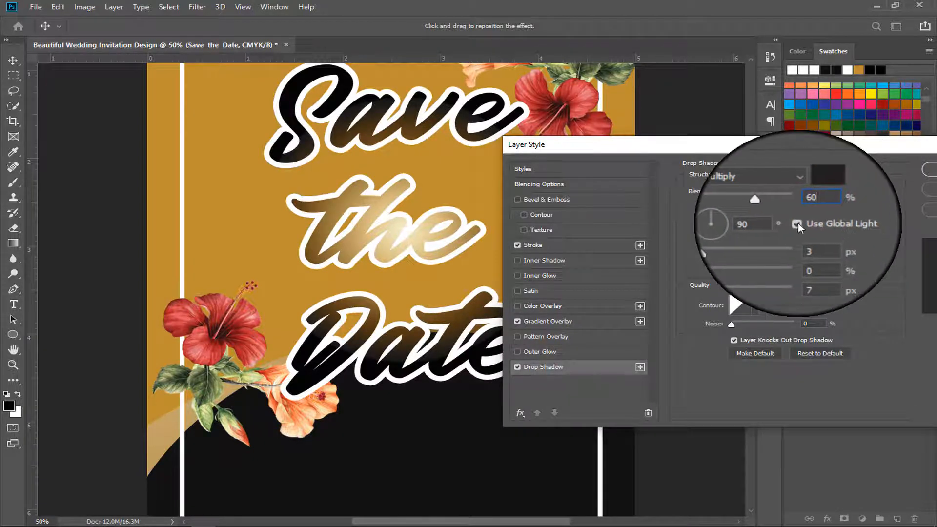
click(798, 224)
double_click(749, 223)
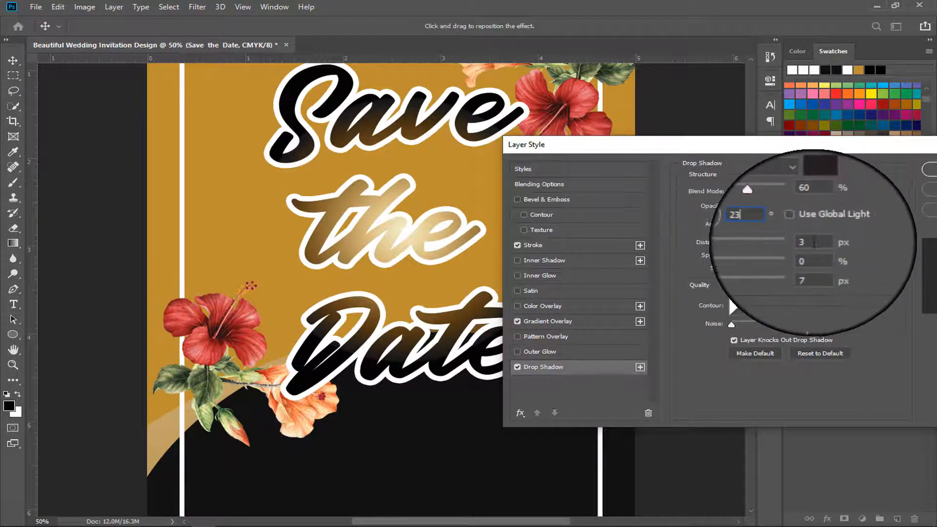
double_click(810, 242)
text(30)
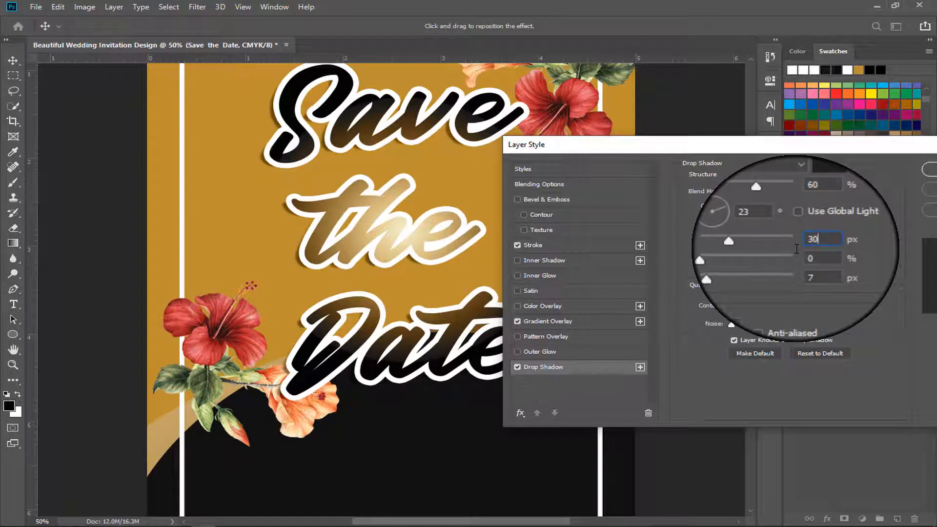
double_click(810, 267)
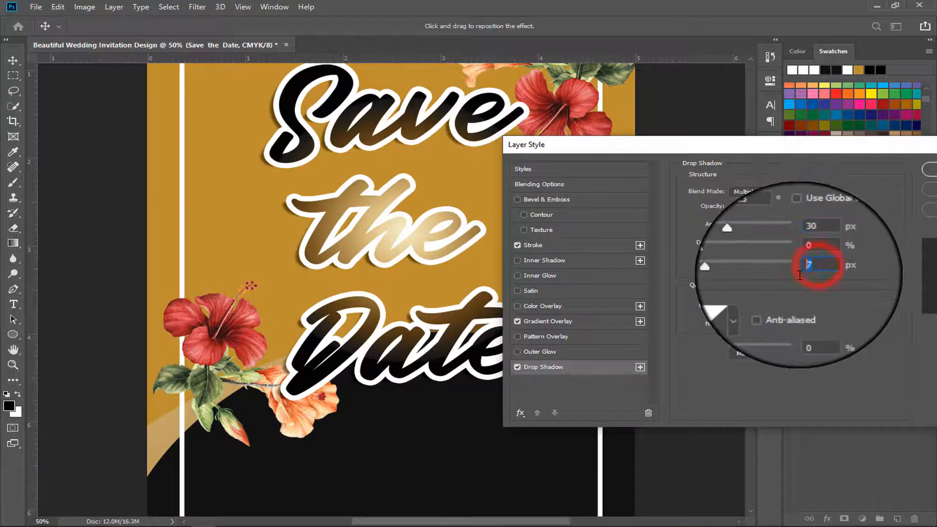
text(20)
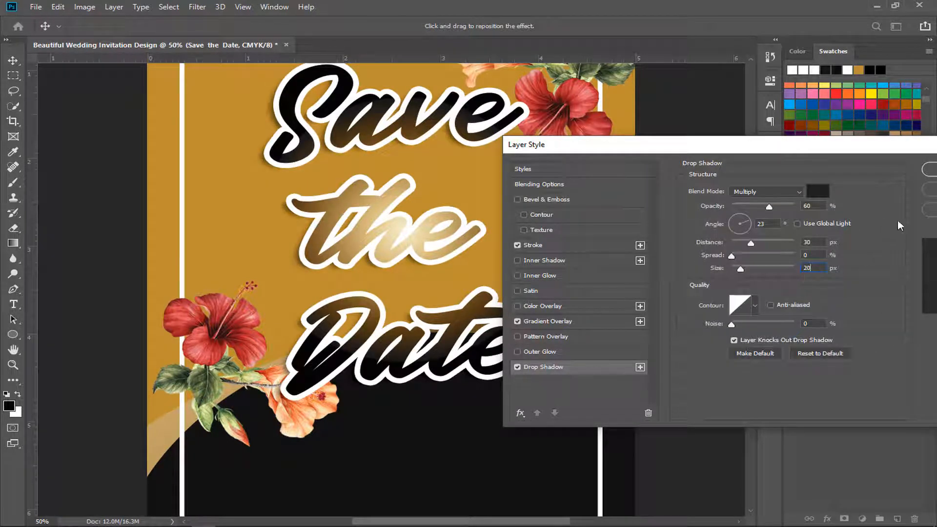
Apply the layer style to the title text and add a new empty layer above it.
click(933, 170)
key(ctrl+minus)
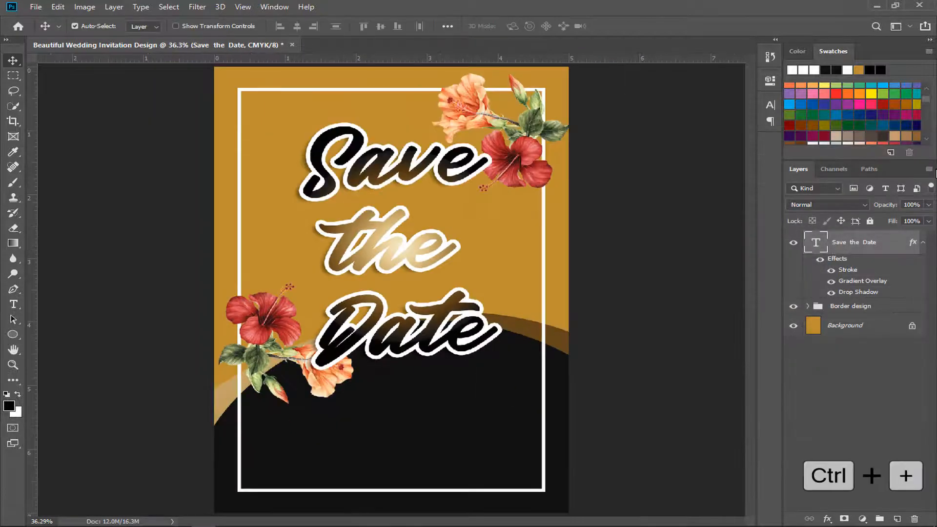
key(ctrl+plus)
key(ctrl+plus)
scroll(391, 289, down, 3)
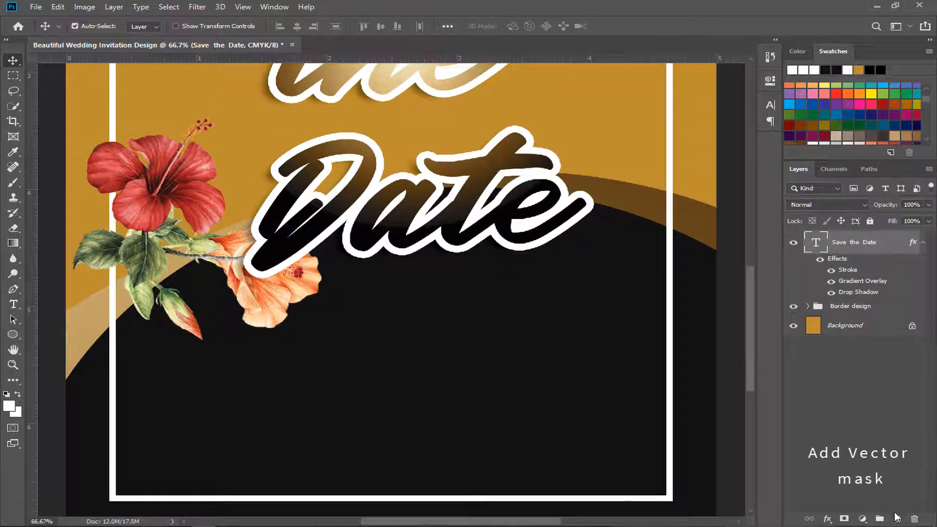
click(896, 518)
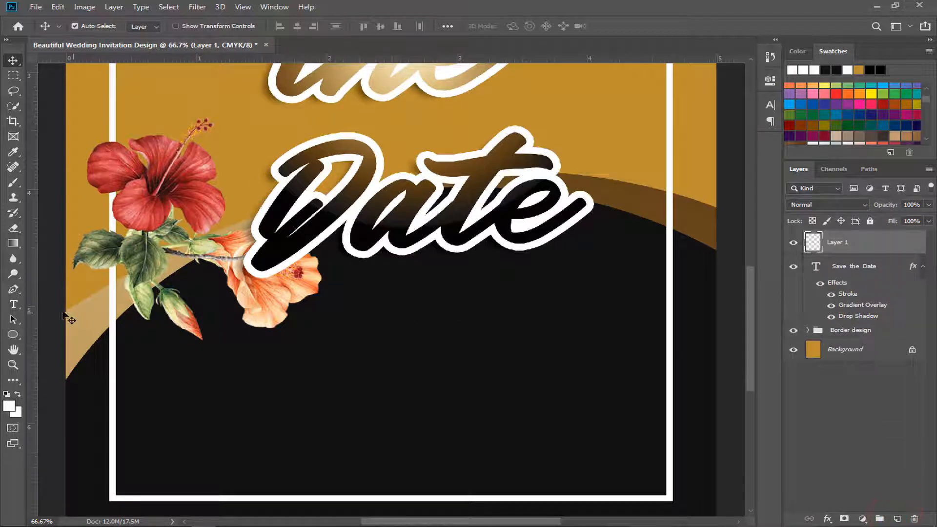
Set the Type tool's font to Louis George Café Regular.
key(t)
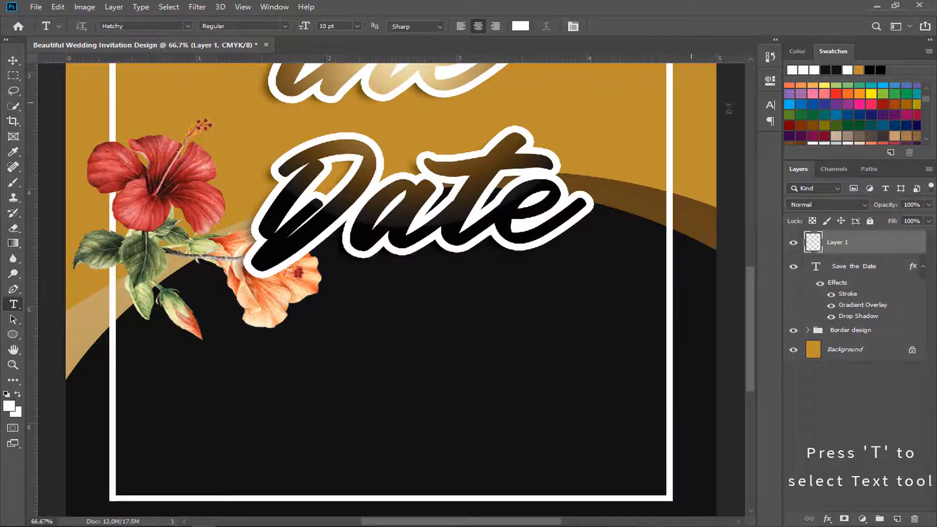
click(772, 106)
click(646, 121)
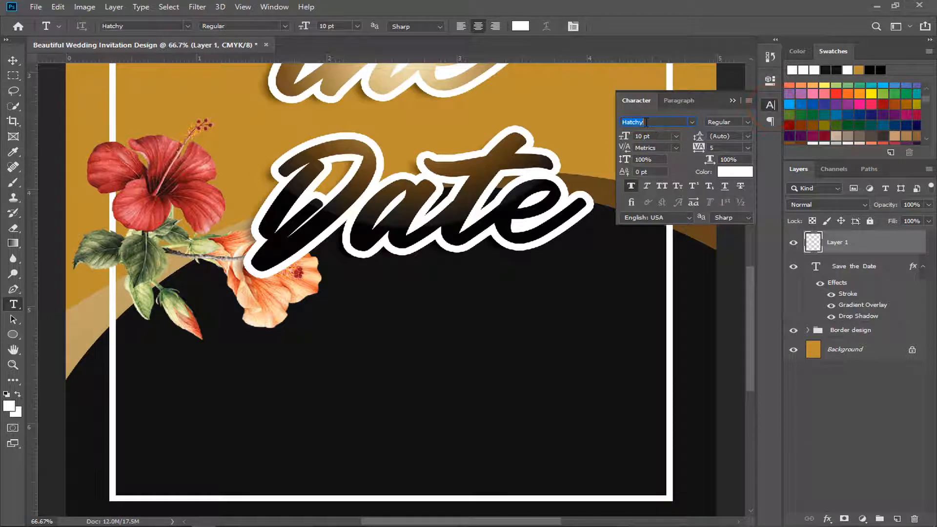
text(Louis George Café)
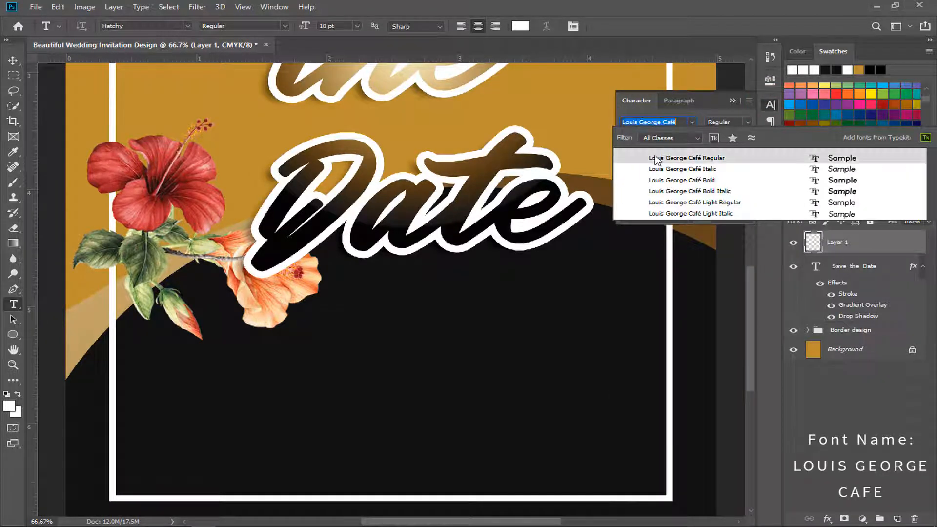
click(655, 157)
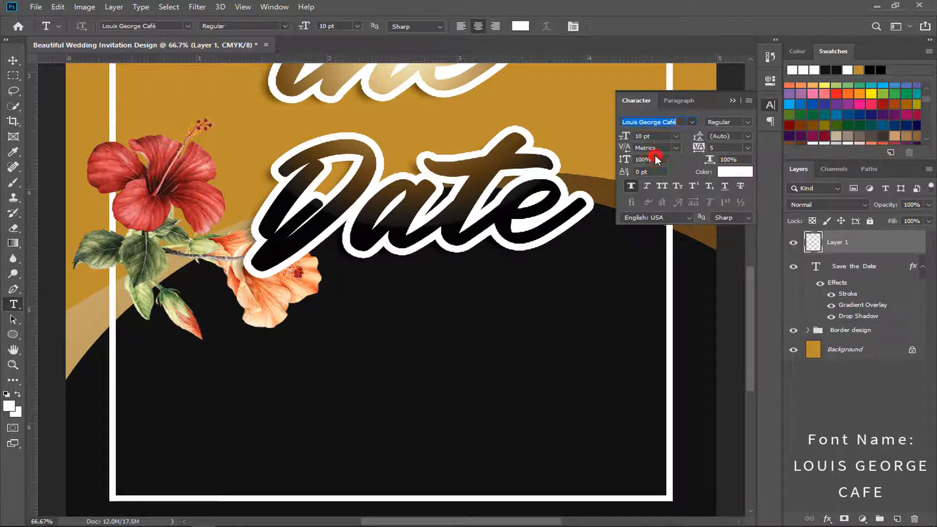
click(728, 99)
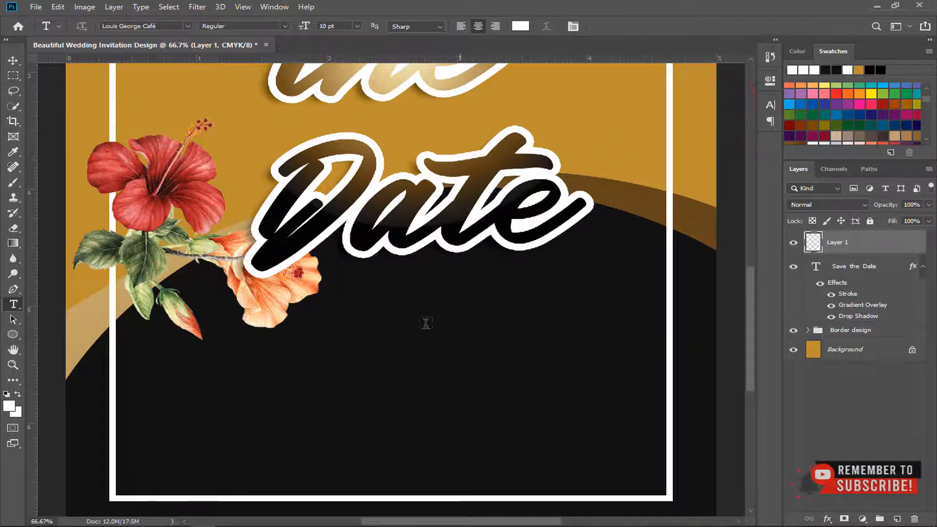
Add the text "for the wedding of", enlarge it slightly and place it just below the word Date on the dark area.
click(257, 386)
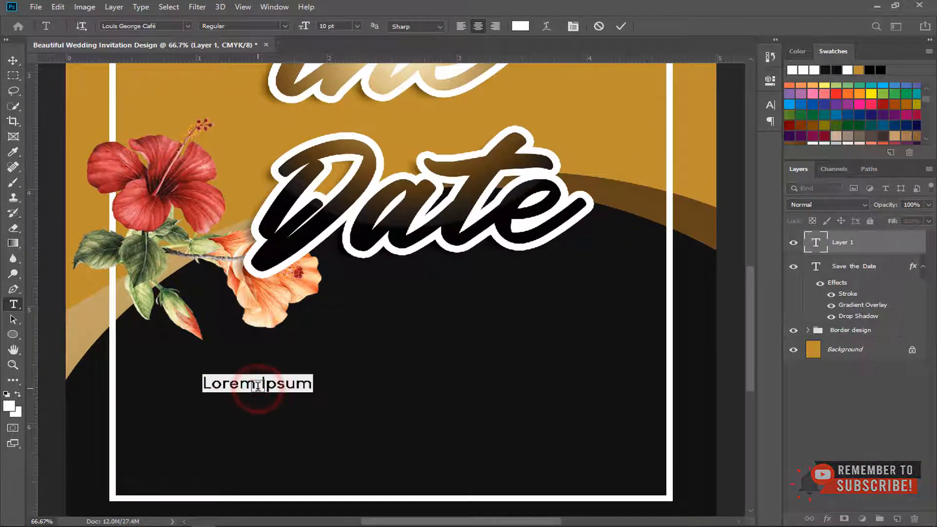
text(for the wedding of)
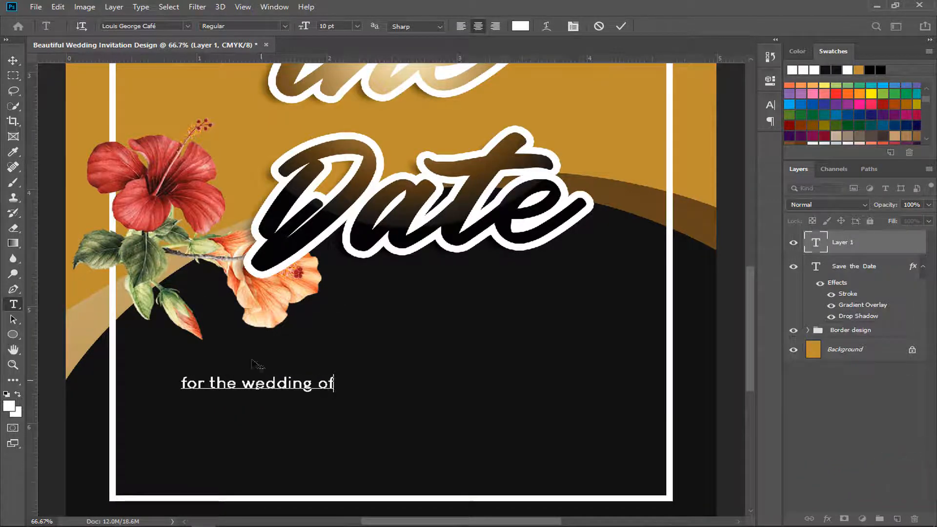
click(12, 60)
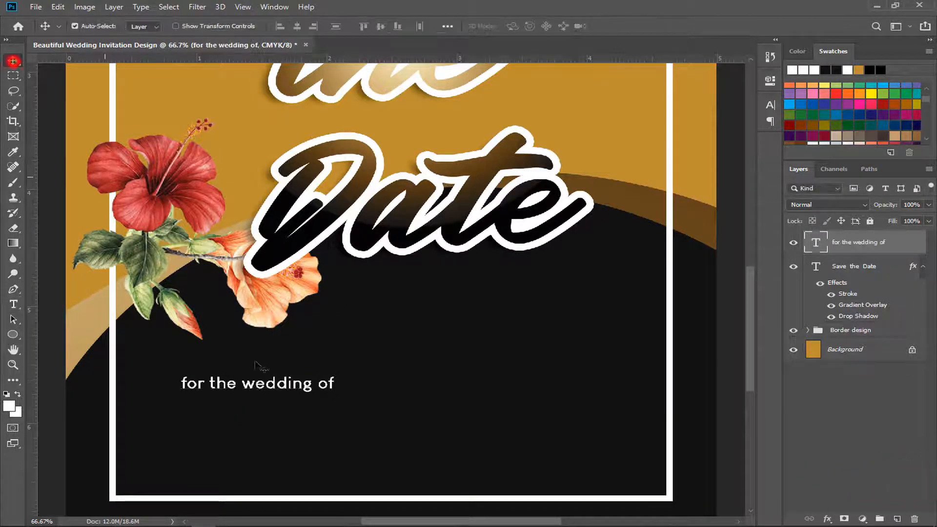
drag(274, 383, 502, 281)
key(ctrl+t)
drag(563, 288, 572, 313)
key(Return)
drag(537, 281, 524, 277)
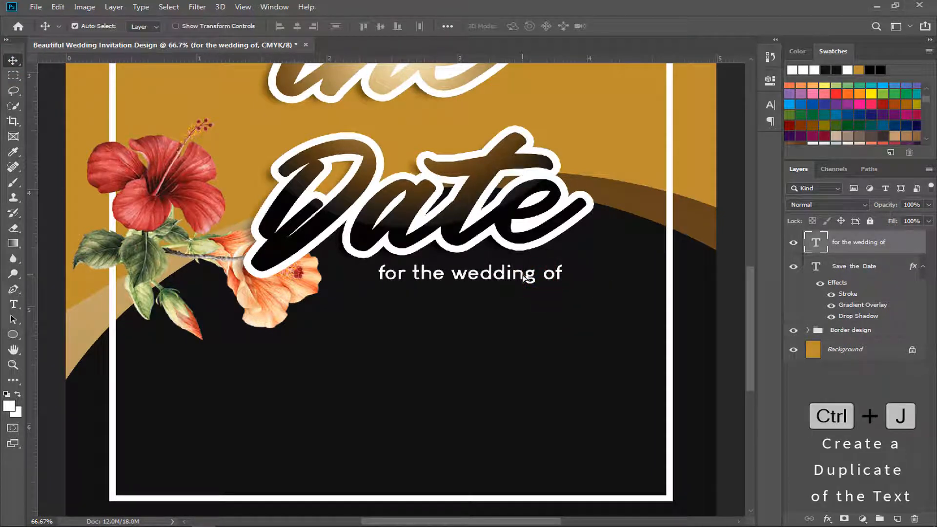
Duplicate the "for the wedding of" text below itself and replace the copy with the first partner's name in capitals followed by "&".
key(ctrl+j)
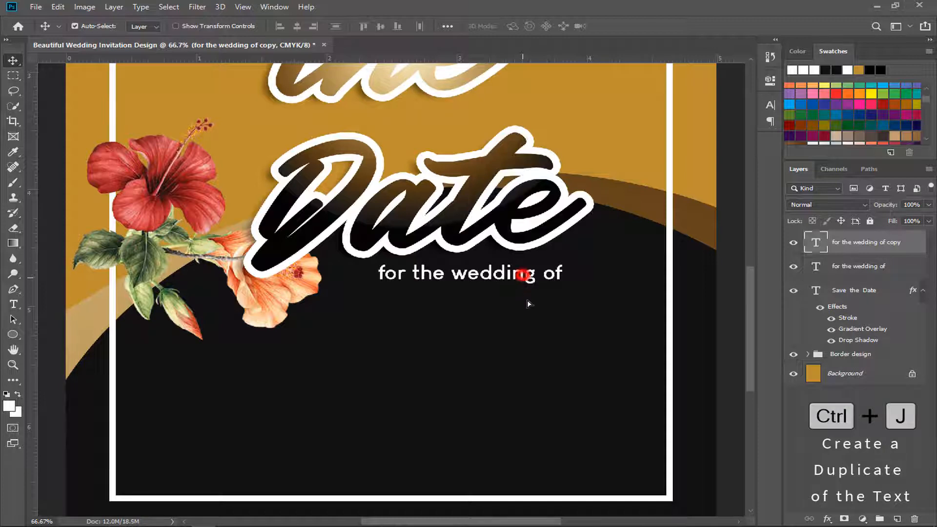
drag(527, 303, 525, 320)
double_click(553, 319)
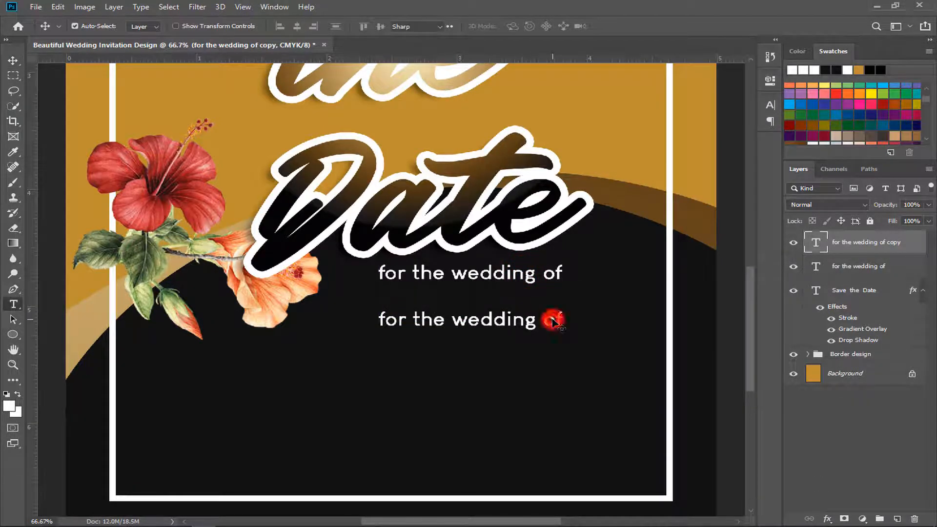
text(JERR)
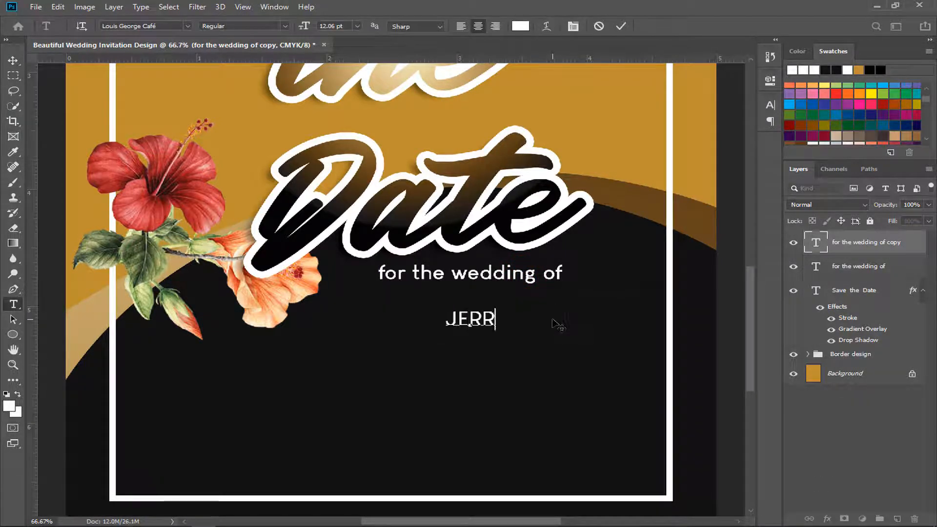
text(Y)
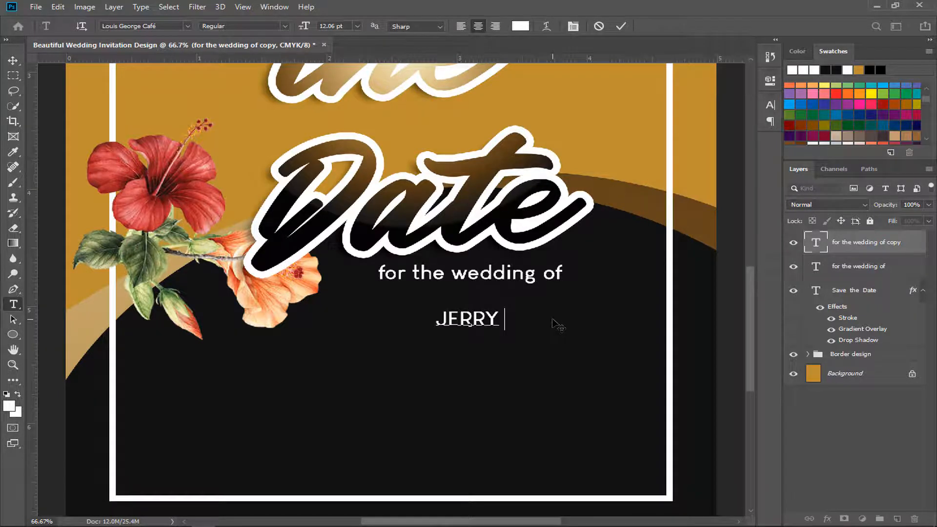
text( &)
Enlarge the first partner's name line to nearly double size and right-align it directly under "for the wedding of".
key(ctrl+t)
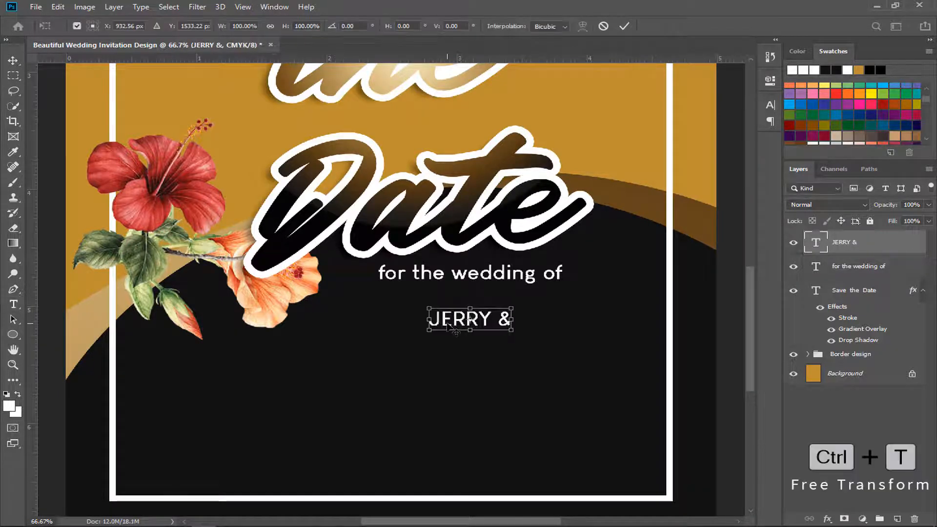
drag(510, 330, 538, 359)
key(Return)
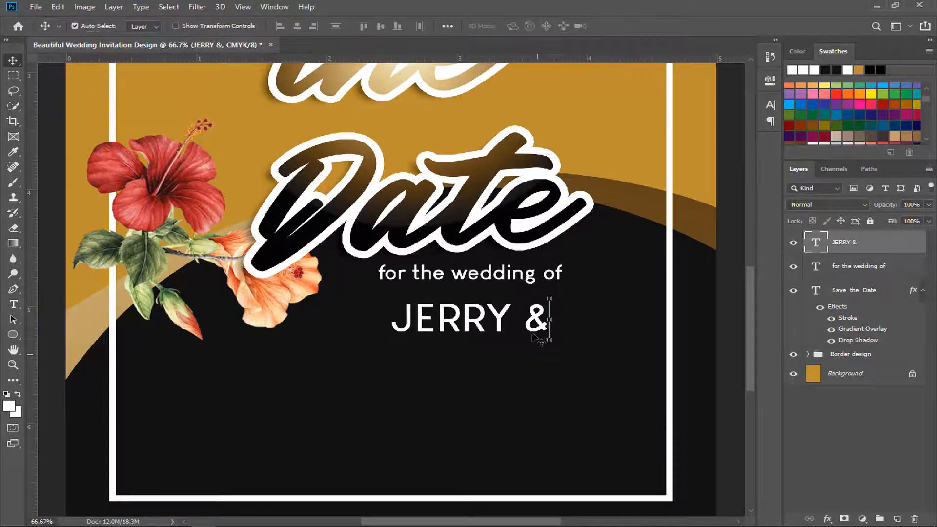
drag(542, 328, 557, 315)
Duplicate the first name line, replace the copy with the second partner's name in capitals, and place it just below, offset slightly to the right.
key(ctrl+j)
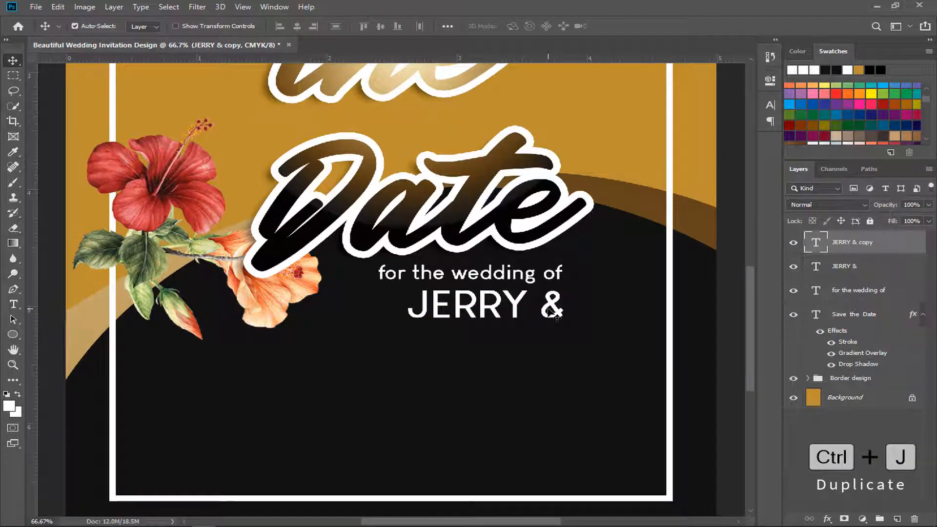
drag(553, 312, 557, 359)
double_click(556, 360)
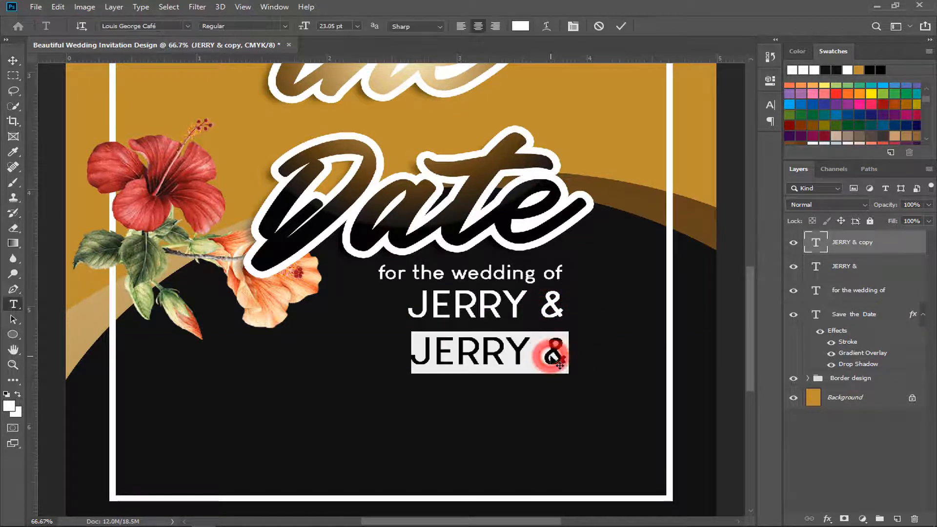
text(CAROLINE)
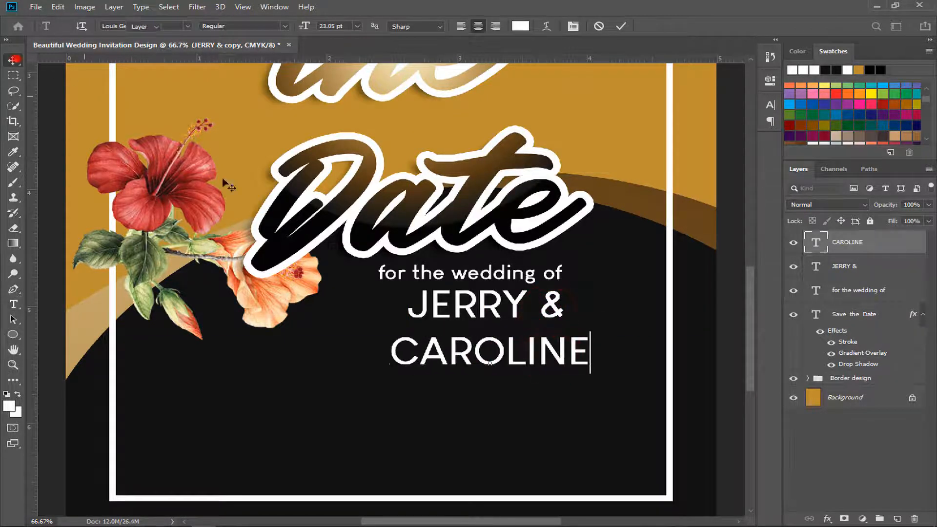
click(13, 60)
drag(442, 359, 485, 340)
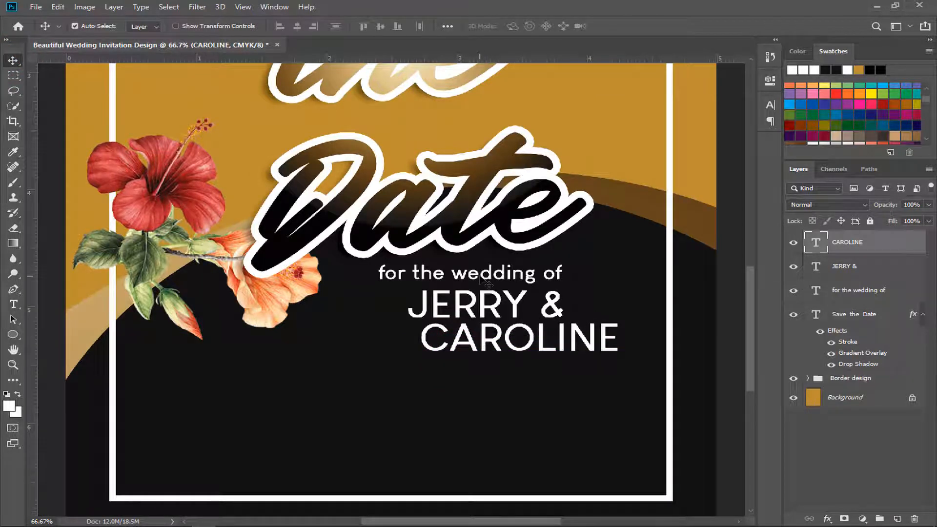
Copy the "for the wedding of" text below the couple's names and change it to "On Thursday, December 29, 2022".
drag(481, 276, 404, 384)
double_click(404, 384)
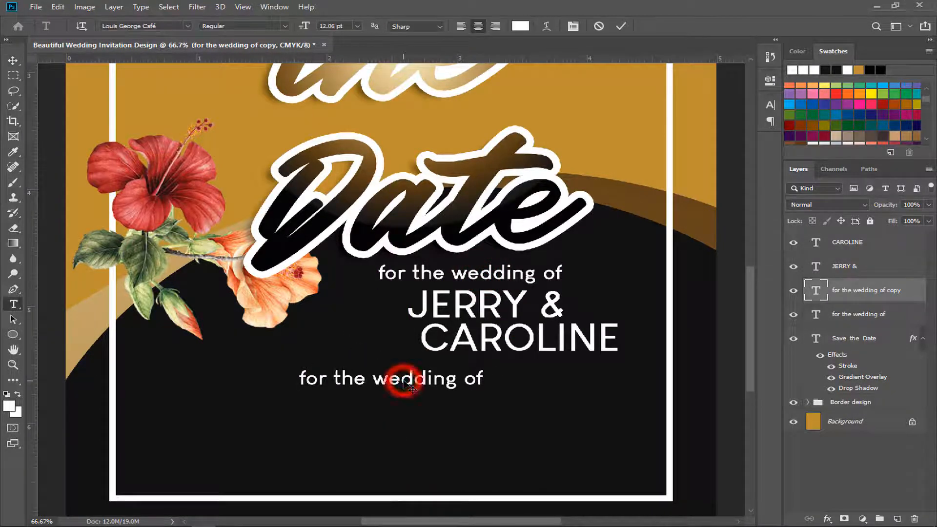
text(On T)
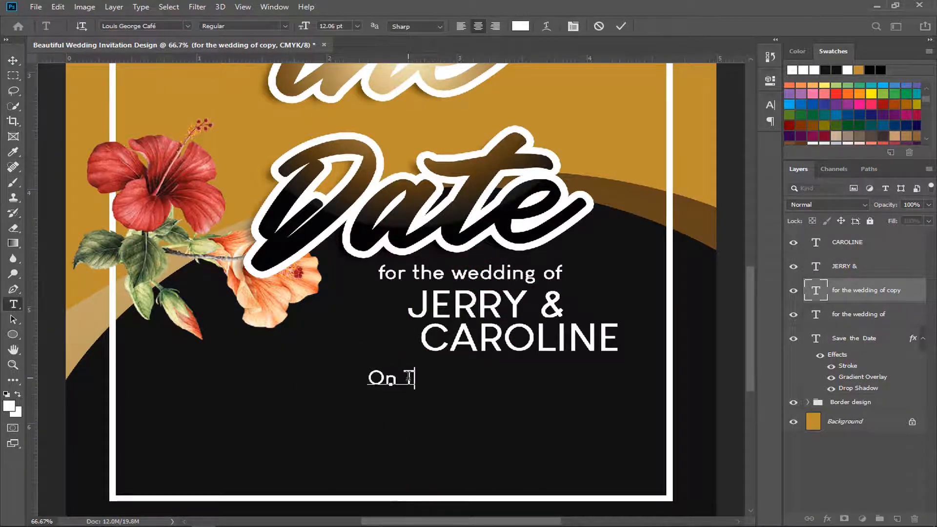
text(hursday, December)
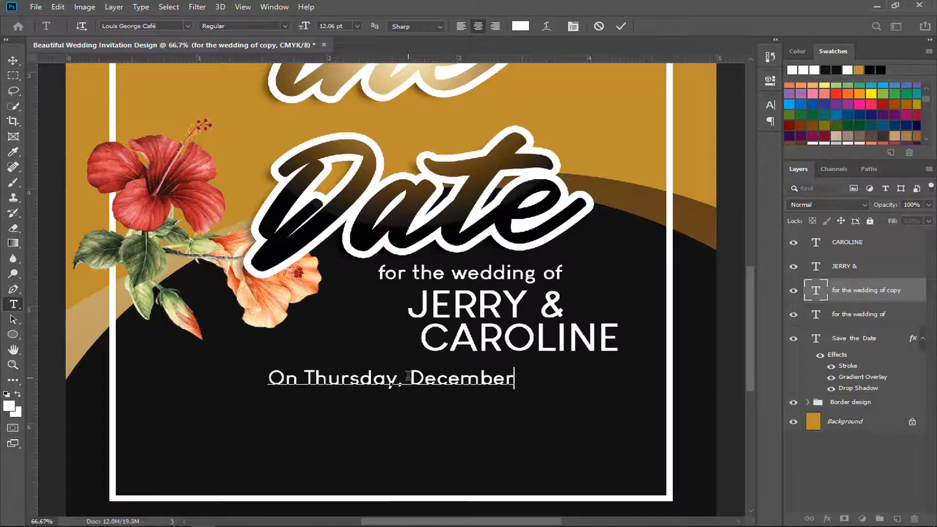
text( 29, 2022)
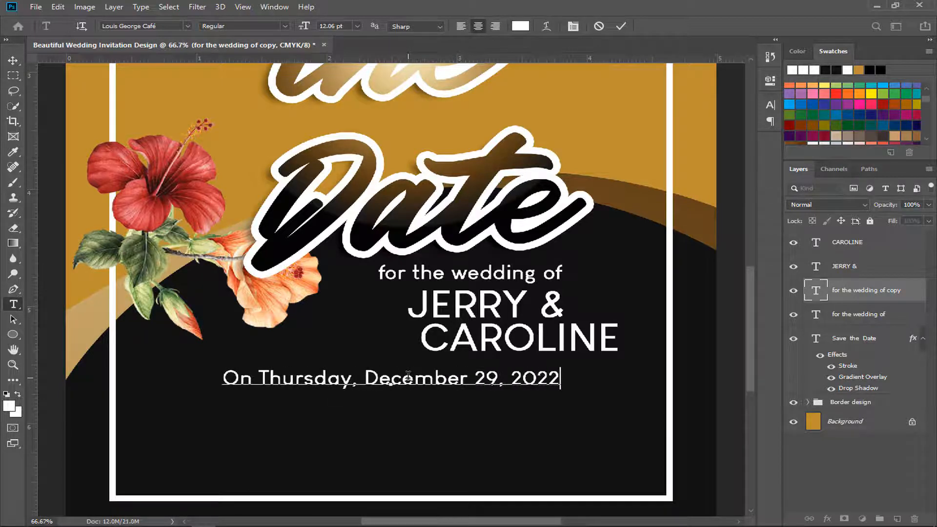
Change the font style of the whole date line to Bold and finish editing the text.
triple_click(555, 378)
click(769, 105)
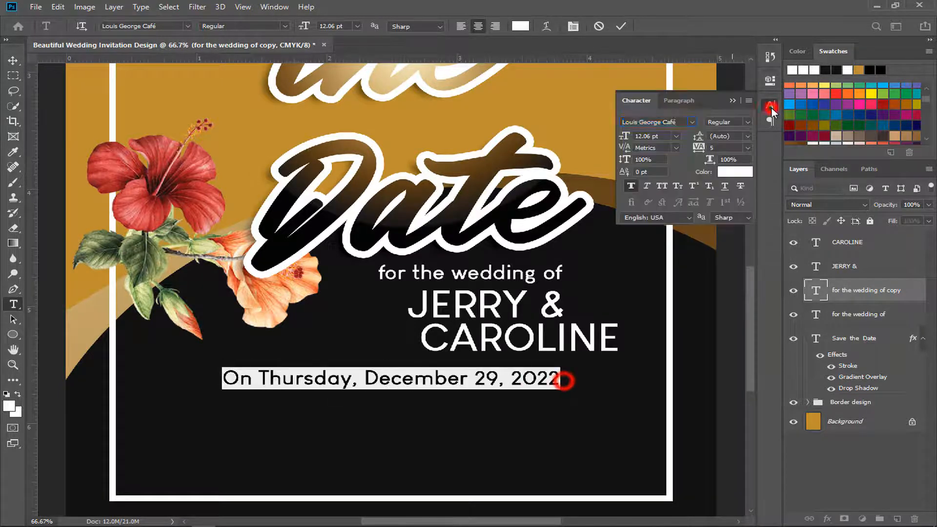
click(747, 122)
click(729, 149)
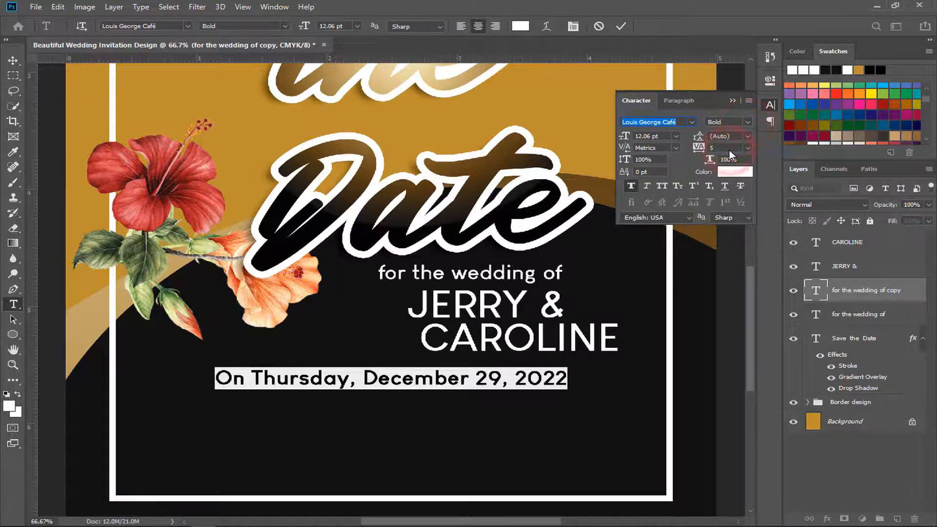
click(736, 19)
click(732, 100)
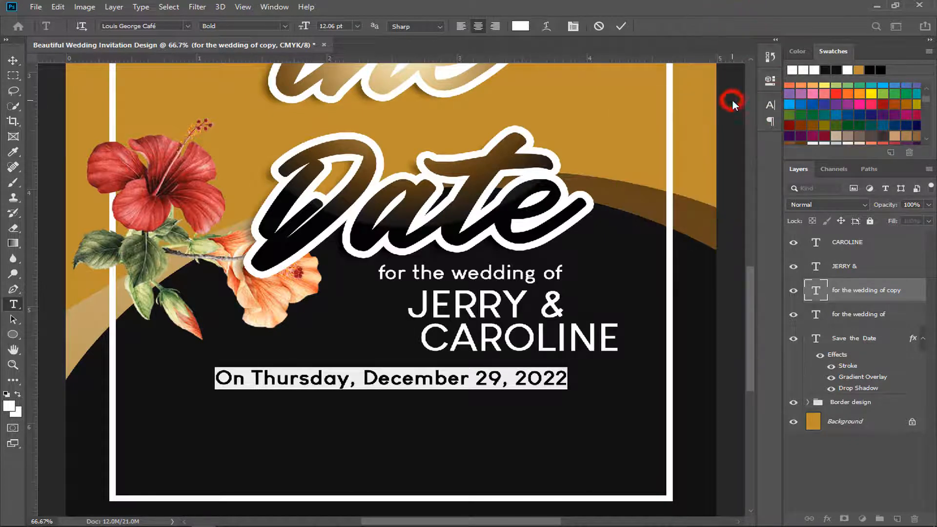
click(13, 60)
click(362, 415)
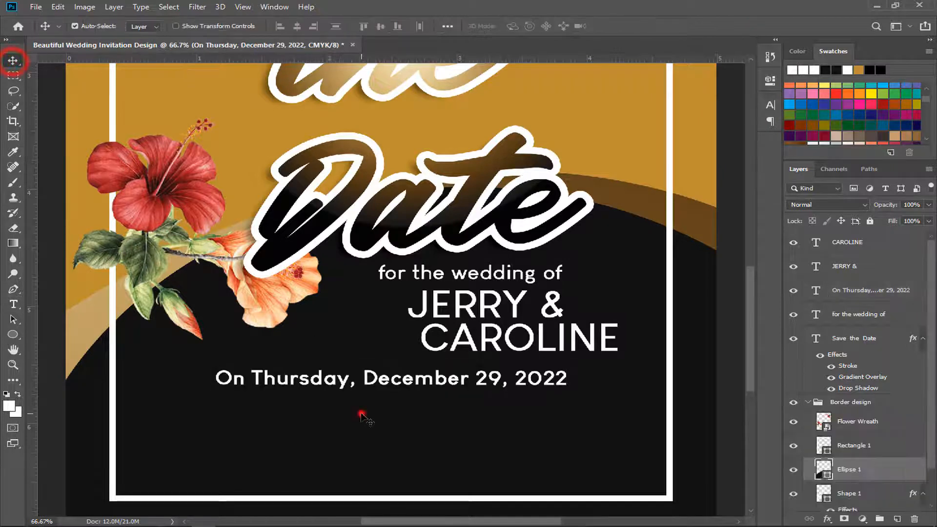
Scale down the date line and reposition it below the couple's names.
click(387, 381)
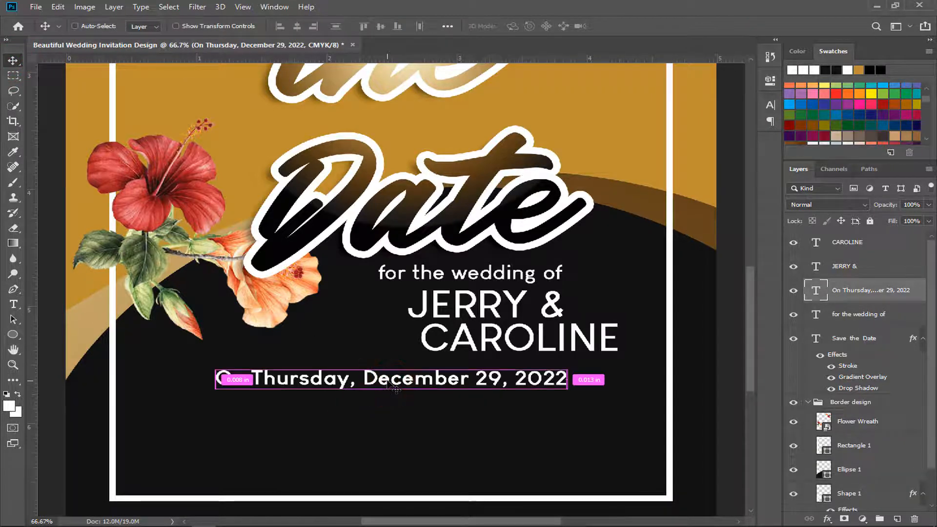
key(ctrl+t)
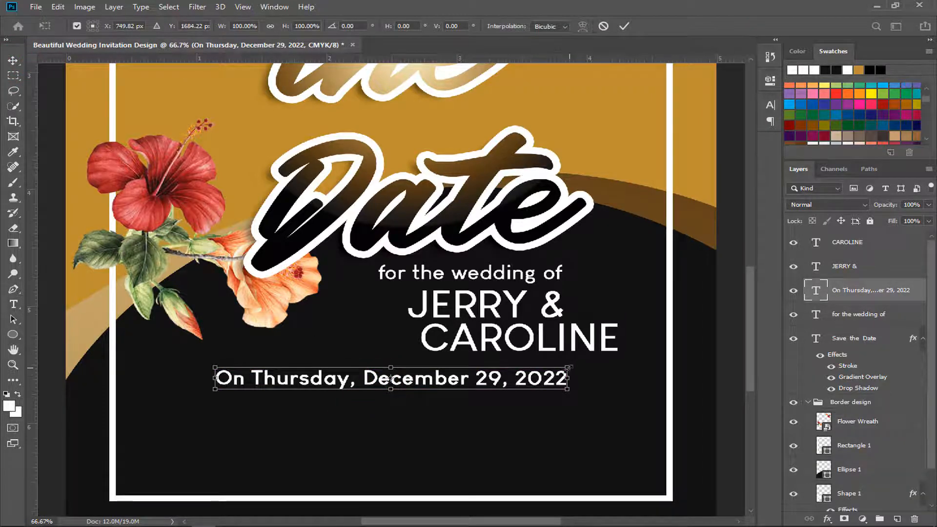
drag(567, 367, 532, 396)
drag(436, 384, 447, 381)
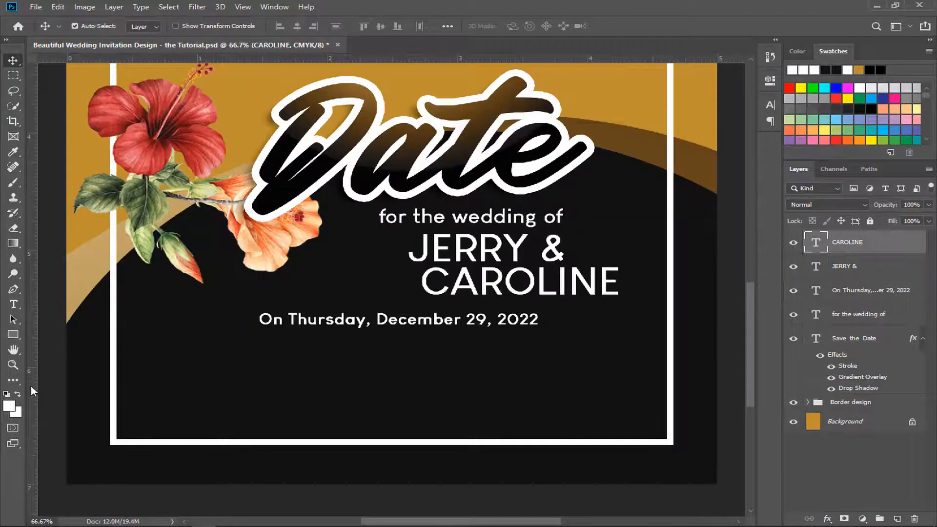
Place vertical guides at about 0.5 and 4.5 inches, just inside the left and right edges of the white frame.
drag(32, 390, 133, 391)
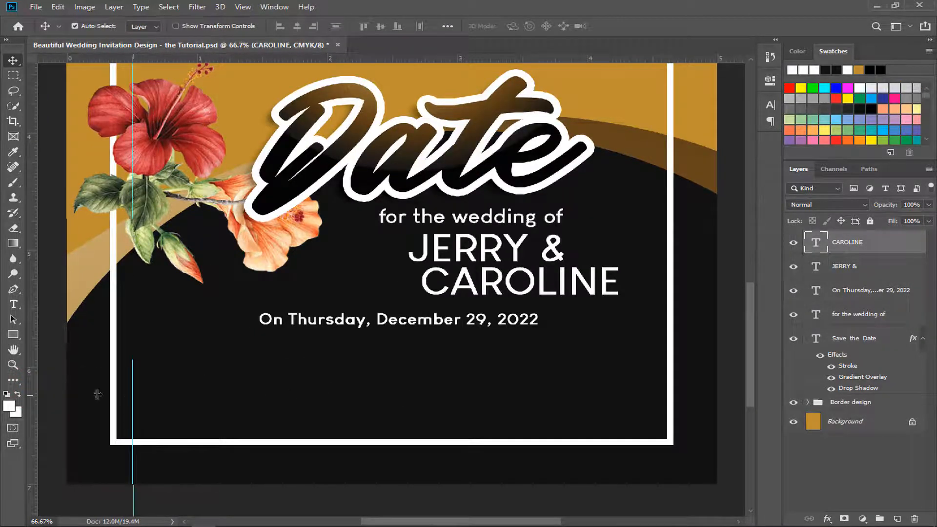
drag(36, 396, 648, 404)
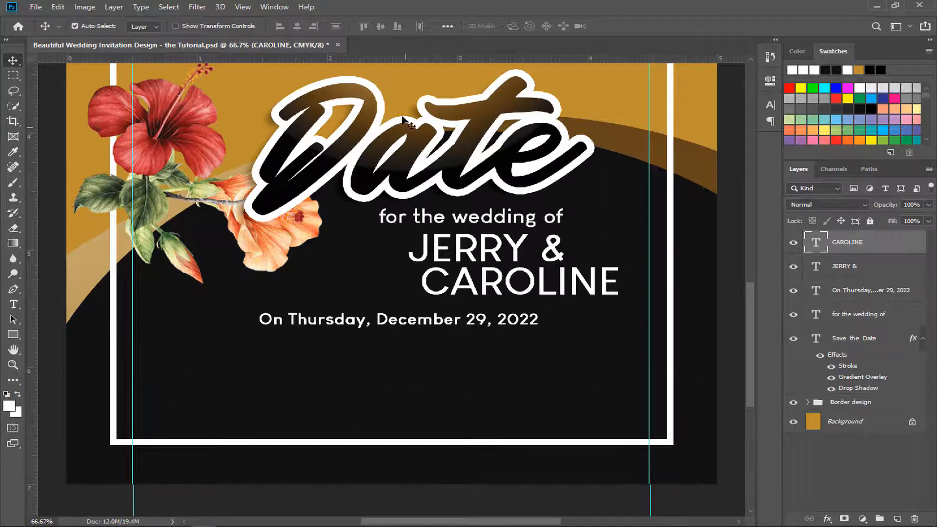
Place horizontal guides at about 5.8 and 6.55 inches and draw a rectangular path about 1192 × 233 px within the guides on a new layer.
drag(398, 59, 415, 340)
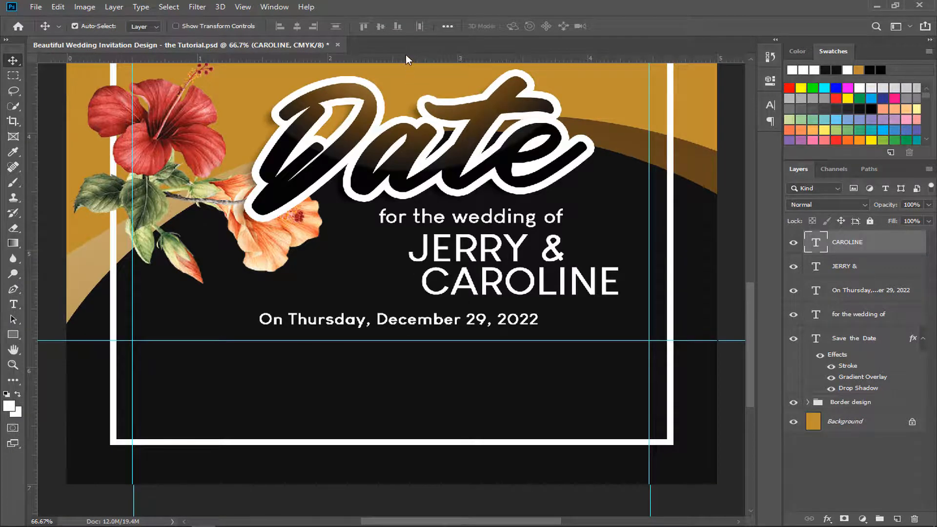
drag(407, 59, 391, 431)
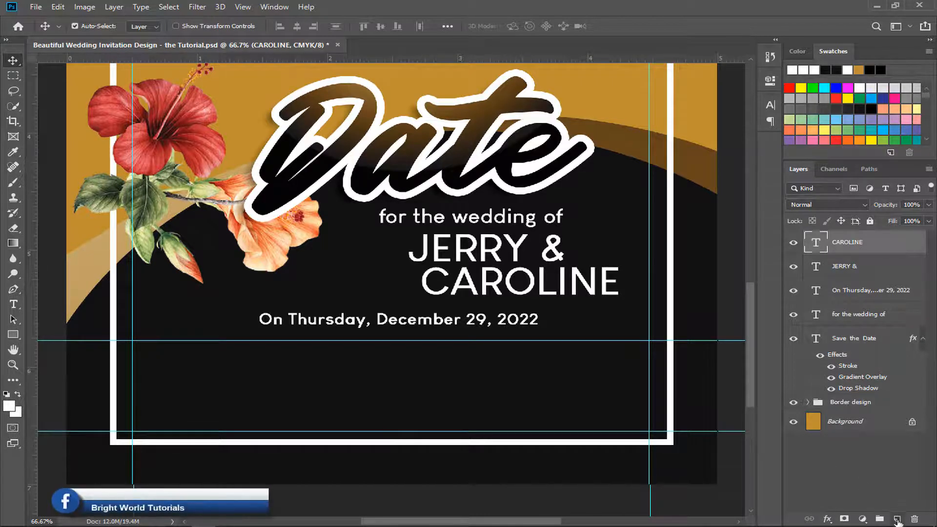
click(897, 518)
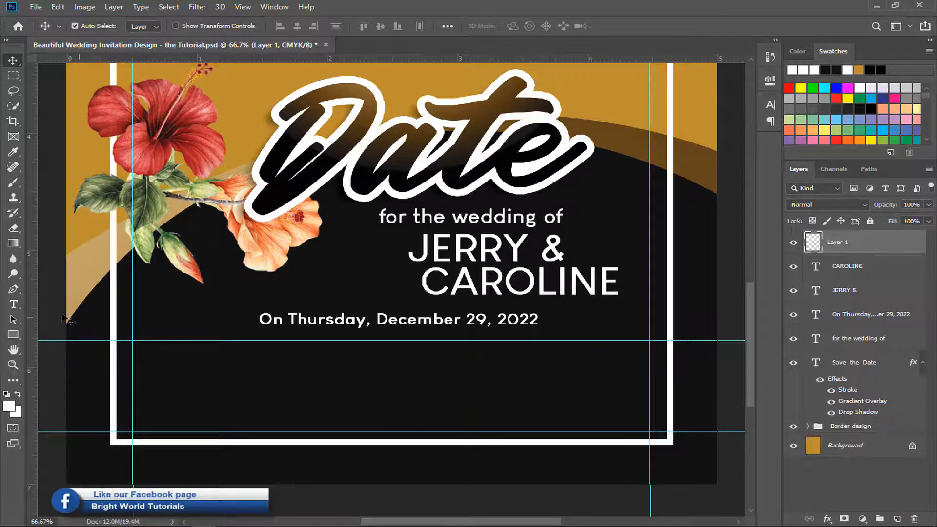
click(13, 335)
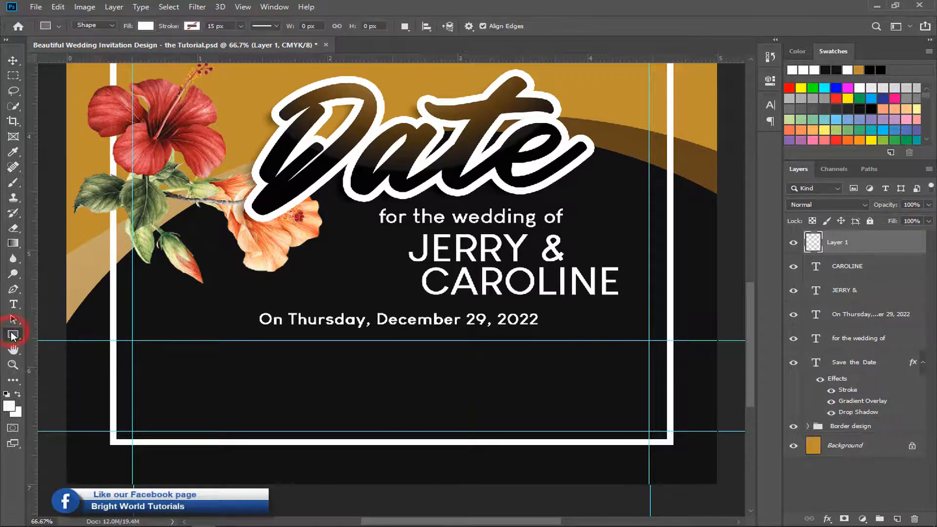
click(84, 25)
click(87, 44)
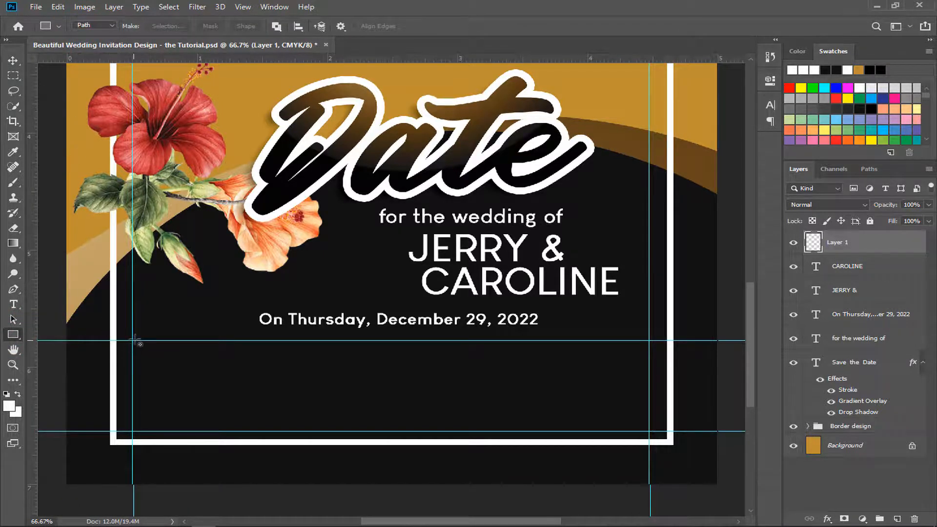
drag(133, 340, 648, 429)
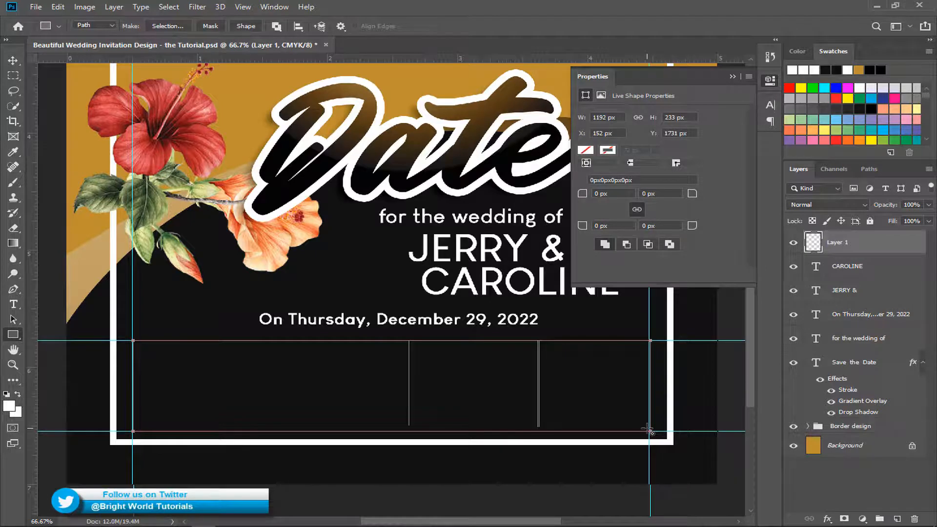
click(731, 76)
Start area text inside the rectangular path and fill it with Lorem Ipsum placeholder text.
click(13, 304)
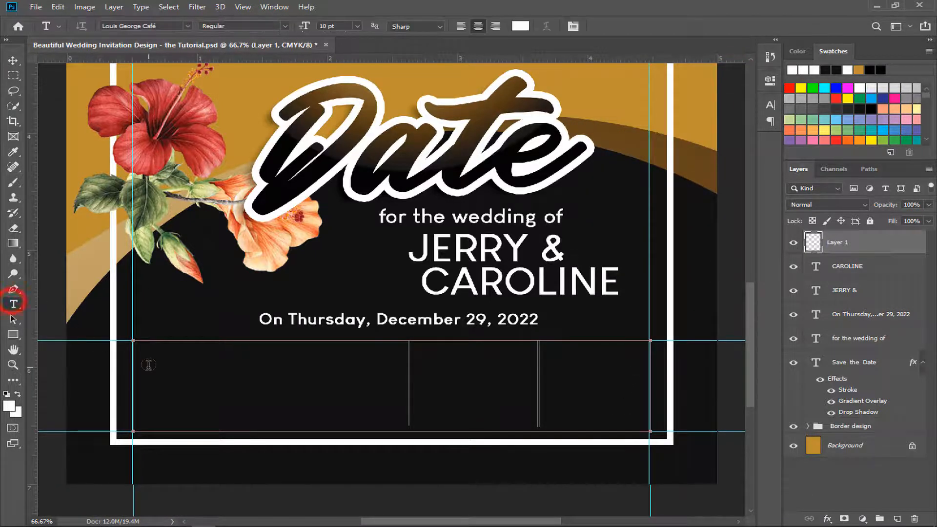
click(145, 357)
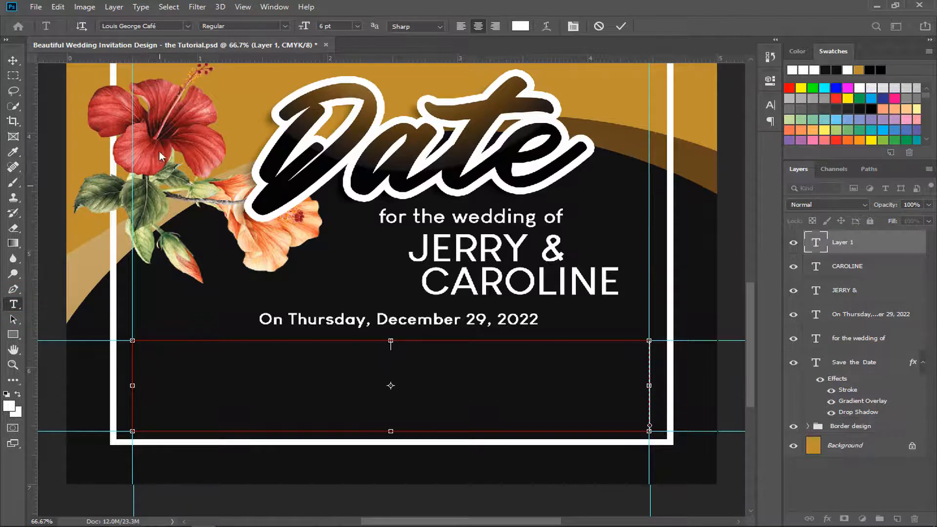
click(140, 7)
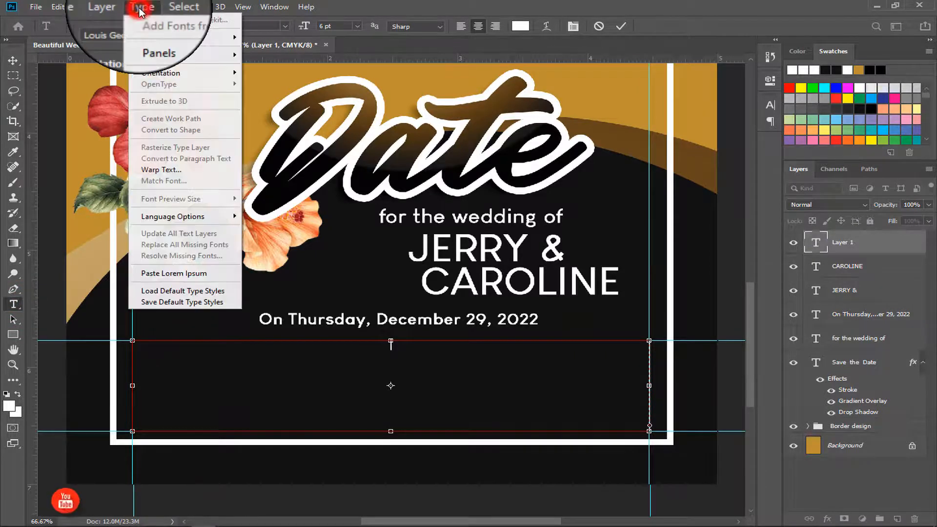
click(175, 277)
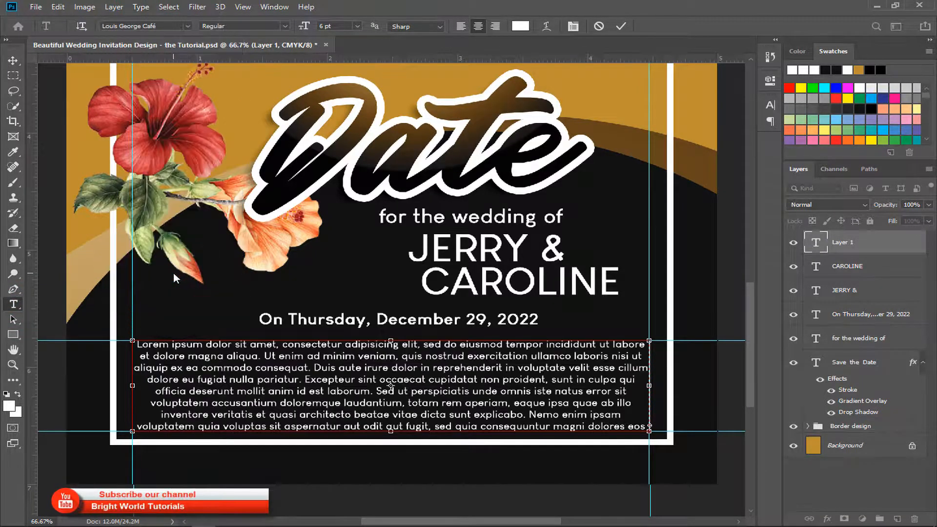
click(619, 27)
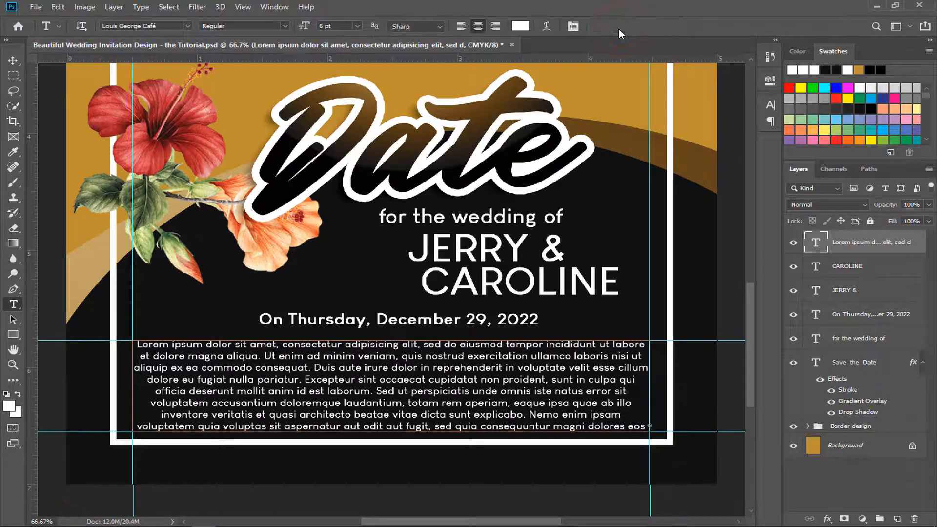
Clear the canvas guides around the placeholder paragraph and switch to the Move tool.
click(242, 7)
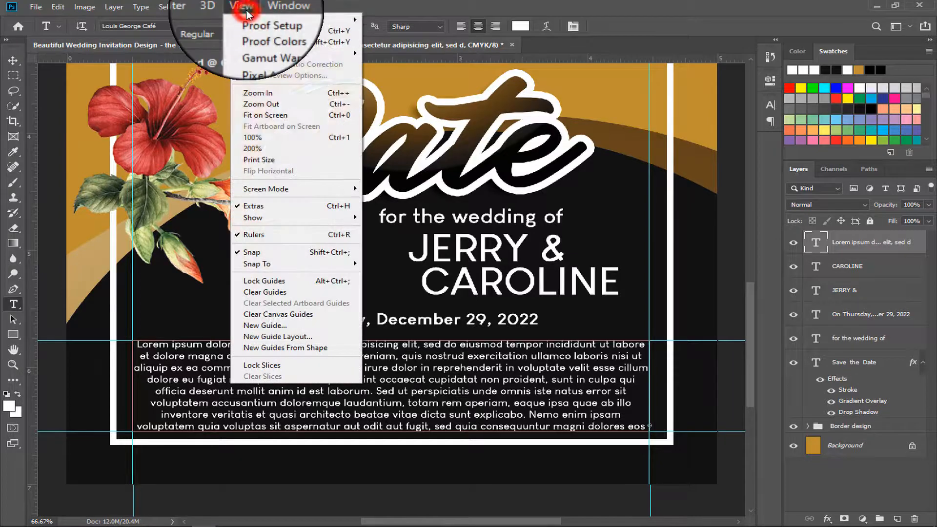
click(270, 315)
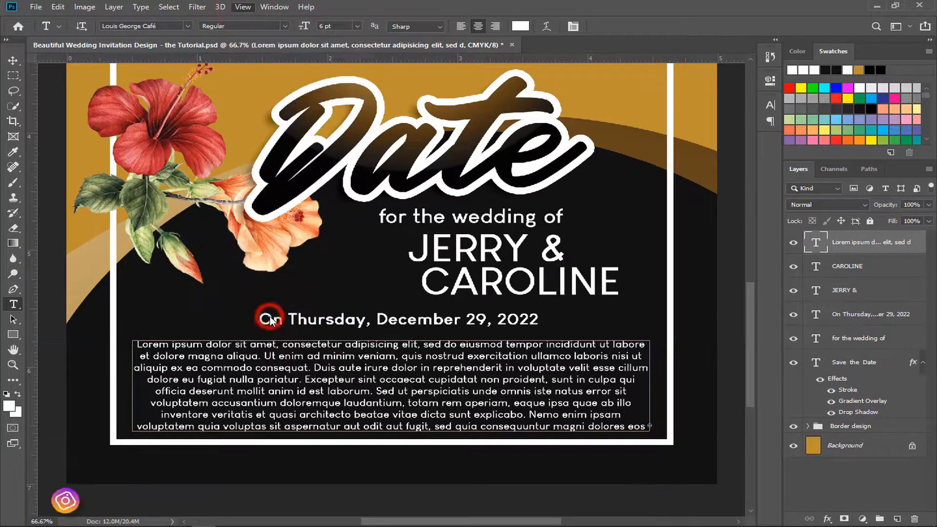
click(13, 60)
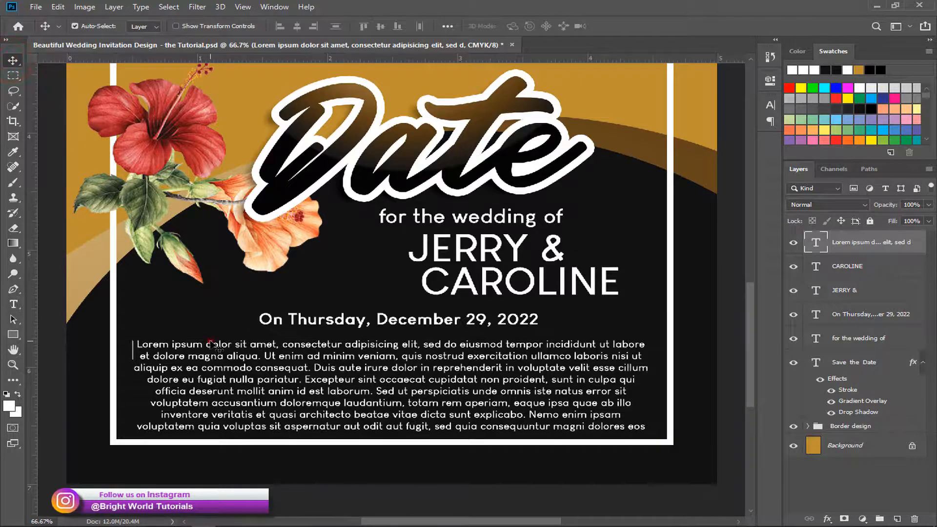
key(ctrl+minus)
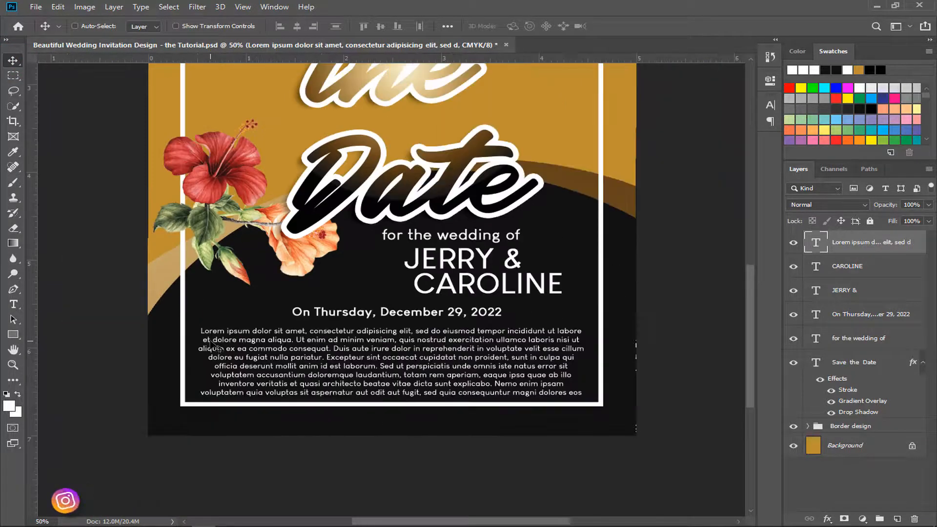
key(ctrl+plus)
key(ctrl+plus)
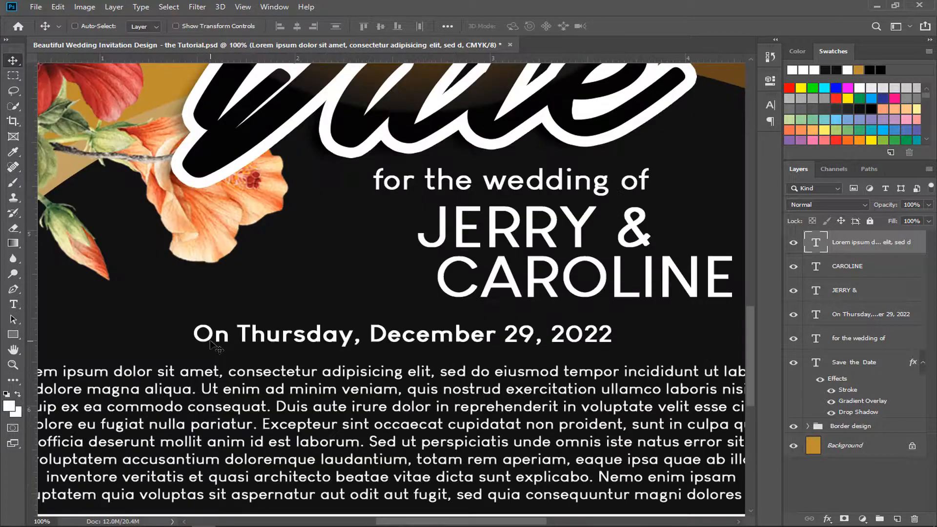
key(ctrl+minus)
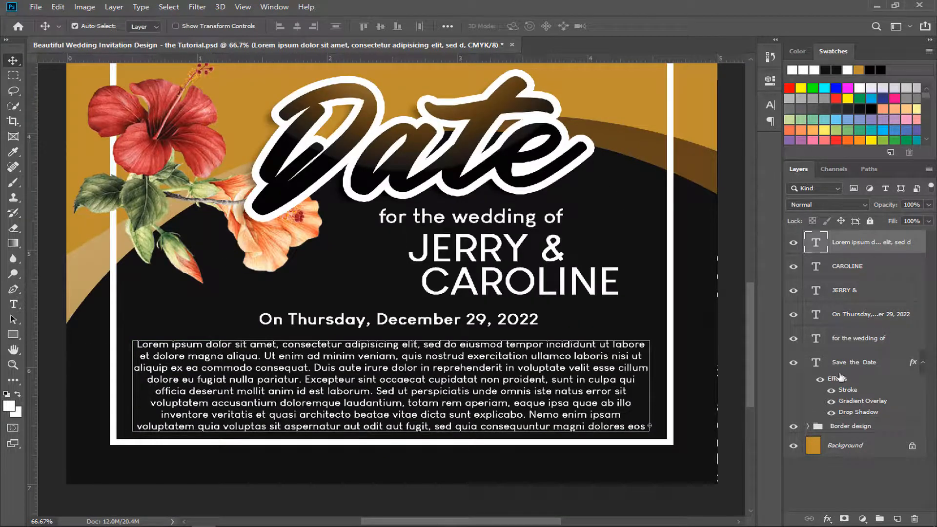
Group all the text layers, from the Lorem Ipsum paragraph to "Save the Date", and name the group "Main Text".
shift+click(852, 365)
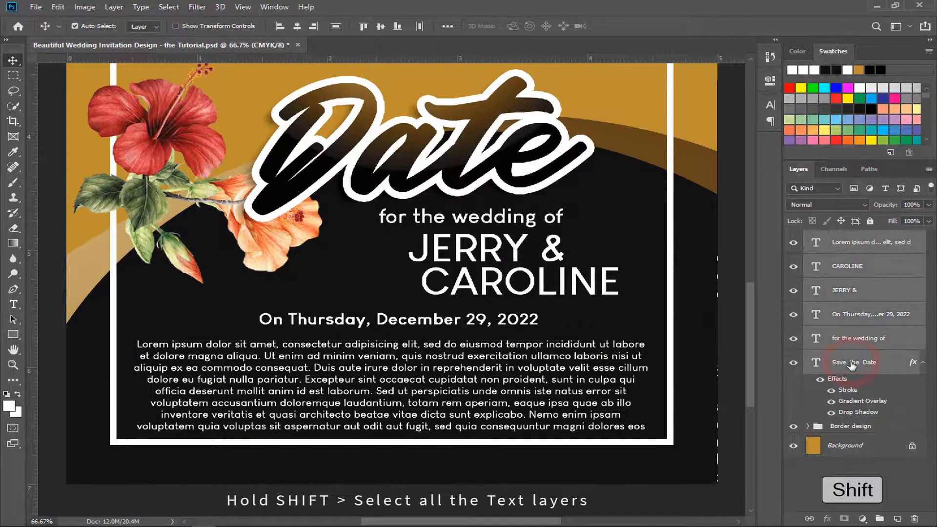
key(ctrl+g)
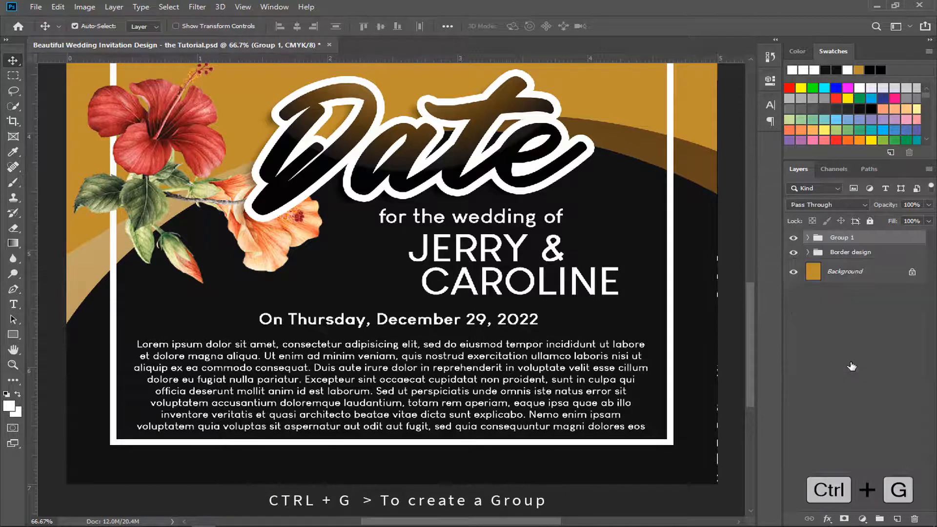
double_click(848, 237)
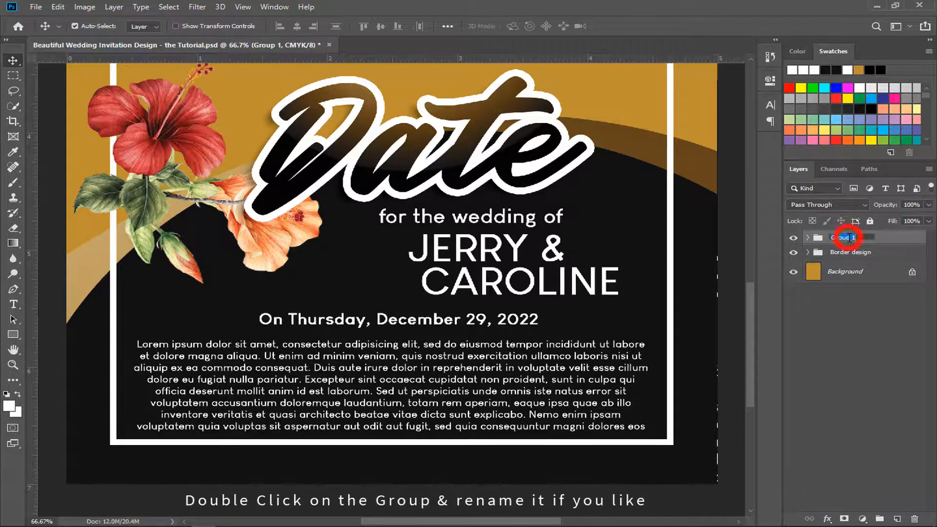
text(Main Text)
key(Return)
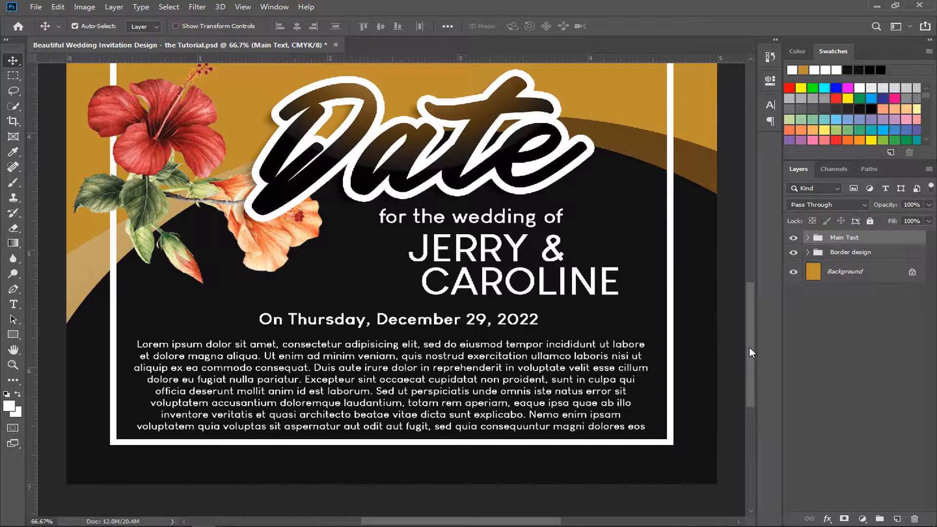
Fit the whole invitation in view to check the complete layout.
drag(748, 346, 757, 232)
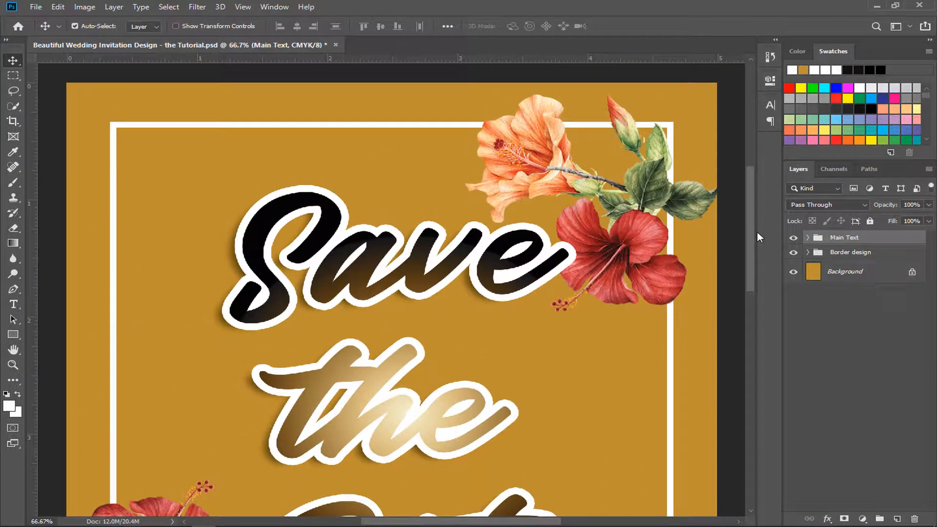
key(ctrl+minus)
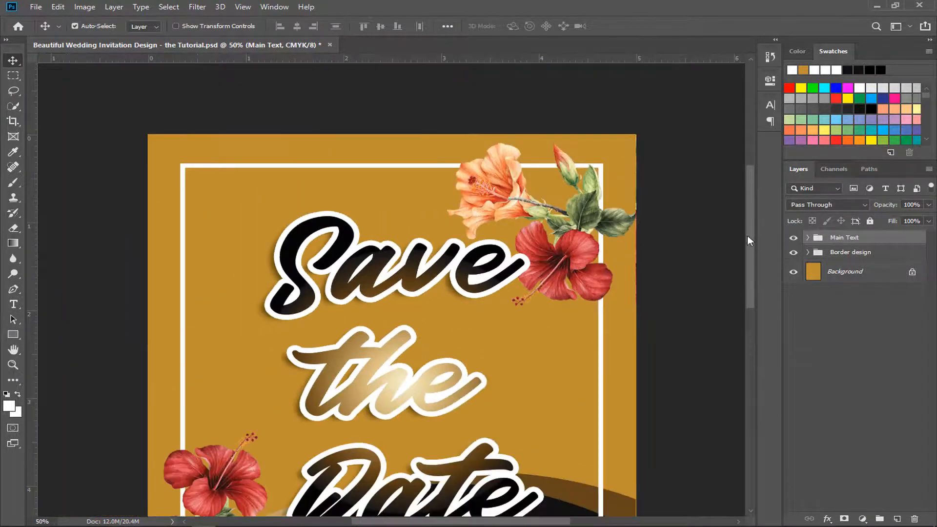
drag(749, 236, 741, 255)
key(ctrl+0)
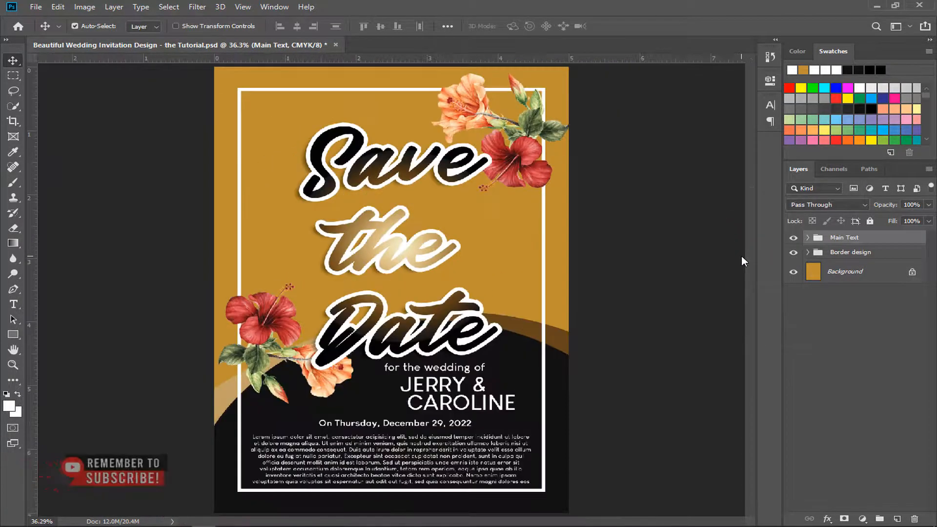